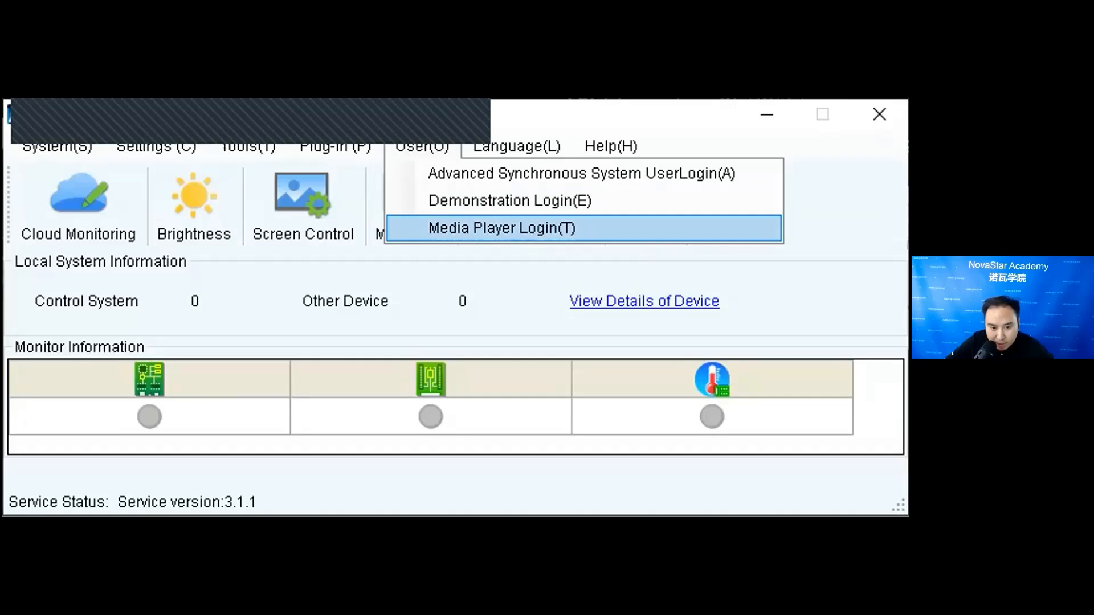
# - Start the media player login, connect to the listed Taurus terminal with user name admin, and enter the account password
pyautogui.press('Return')
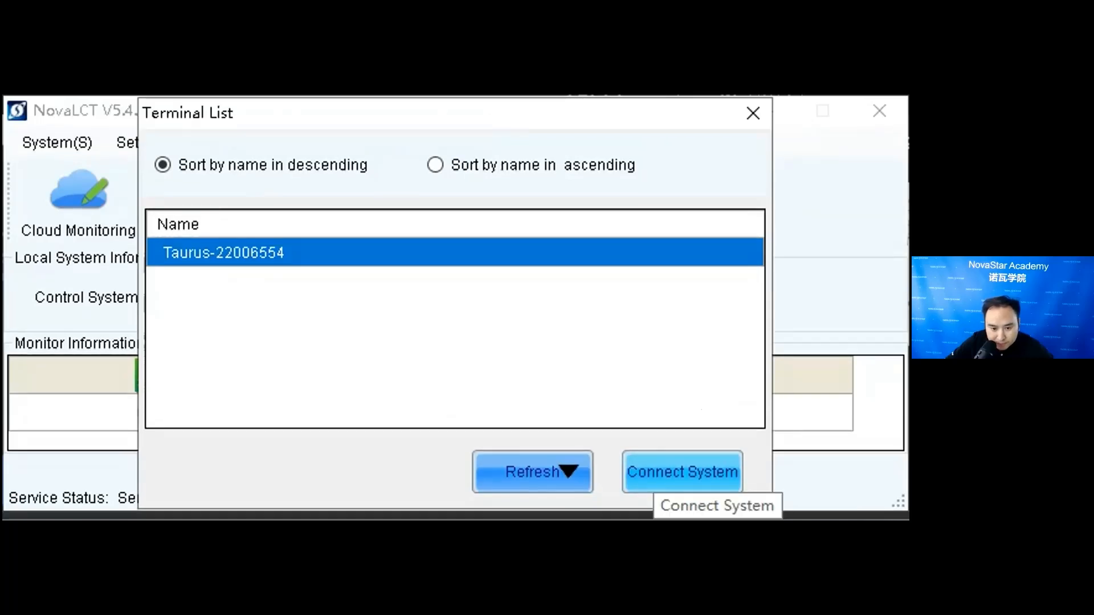
pyautogui.click(682, 476)
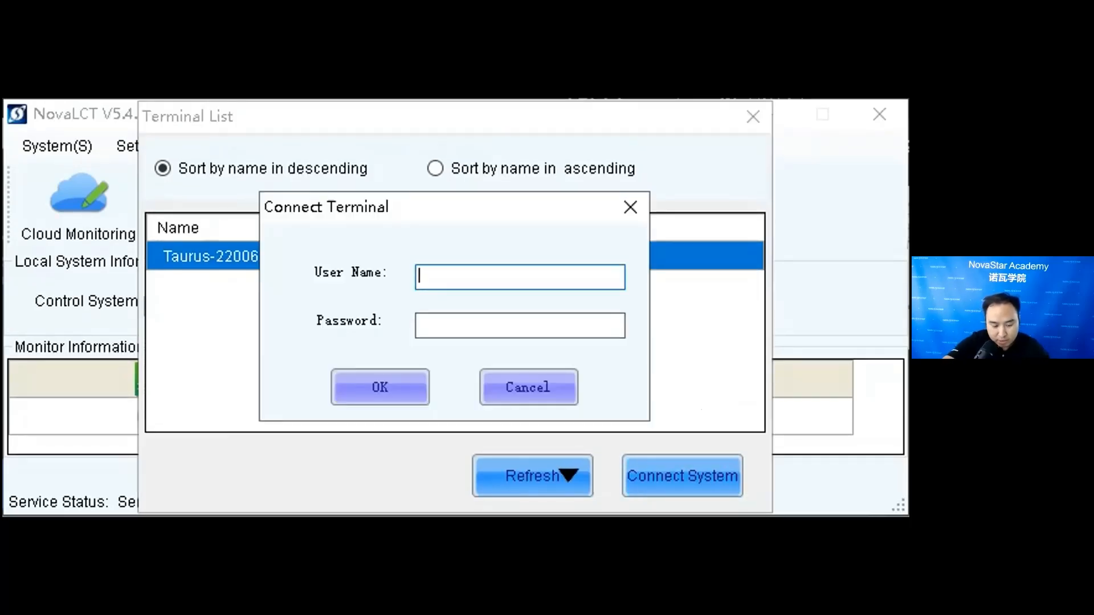
pyautogui.write('admin')
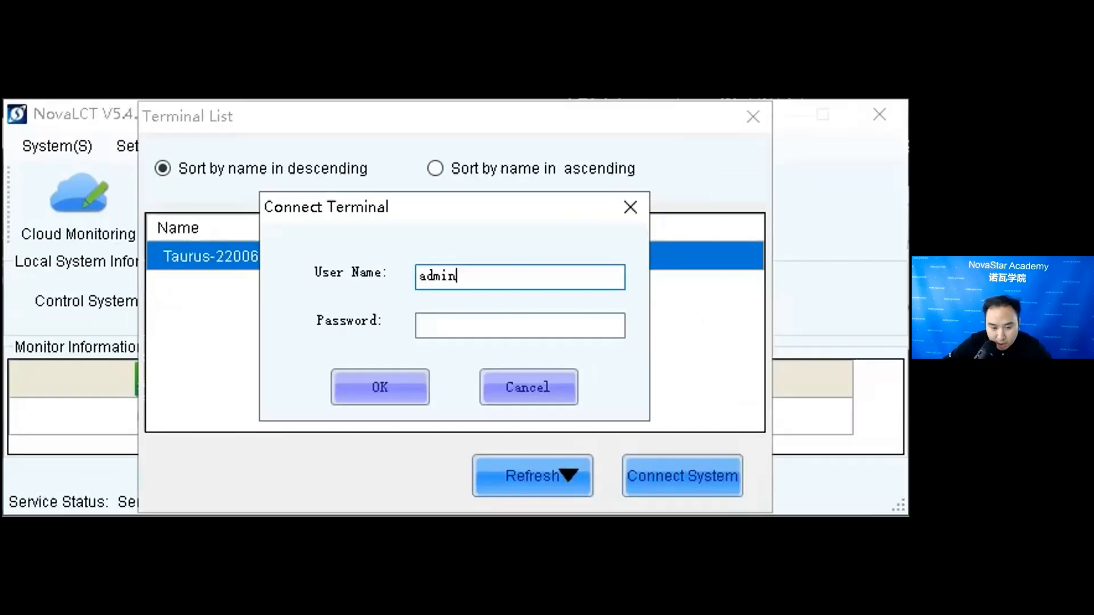
pyautogui.press('Tab')
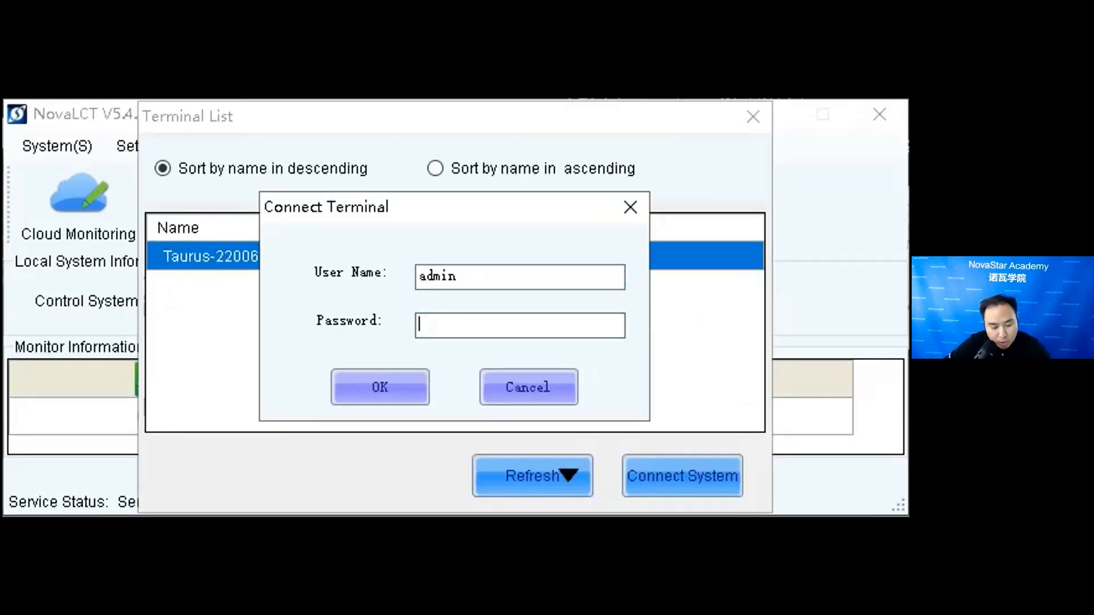
pyautogui.write('SN2008')
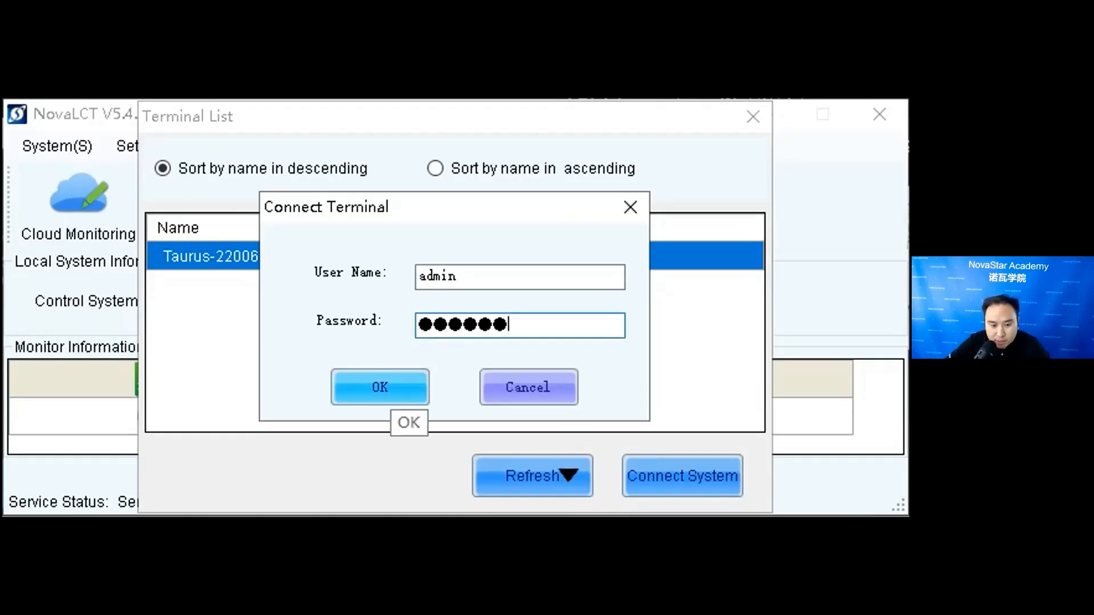
pyautogui.click(391, 395)
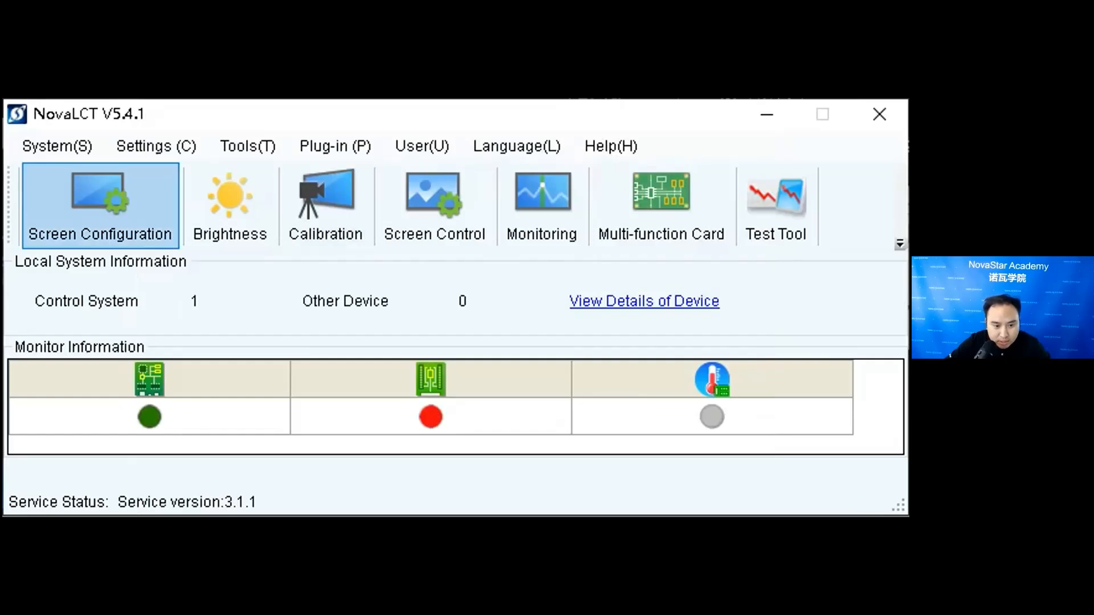
# - Review the screen configuration for communication port 169.254.227.2:5200, close it without changes and exit NovaLCT
pyautogui.click(101, 206)
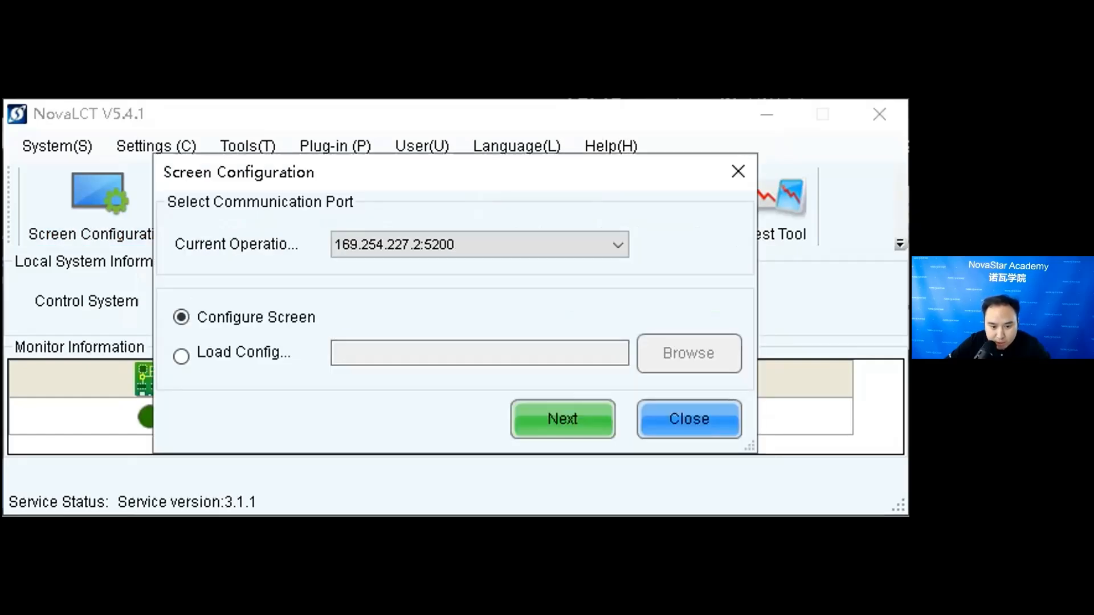
pyautogui.click(562, 418)
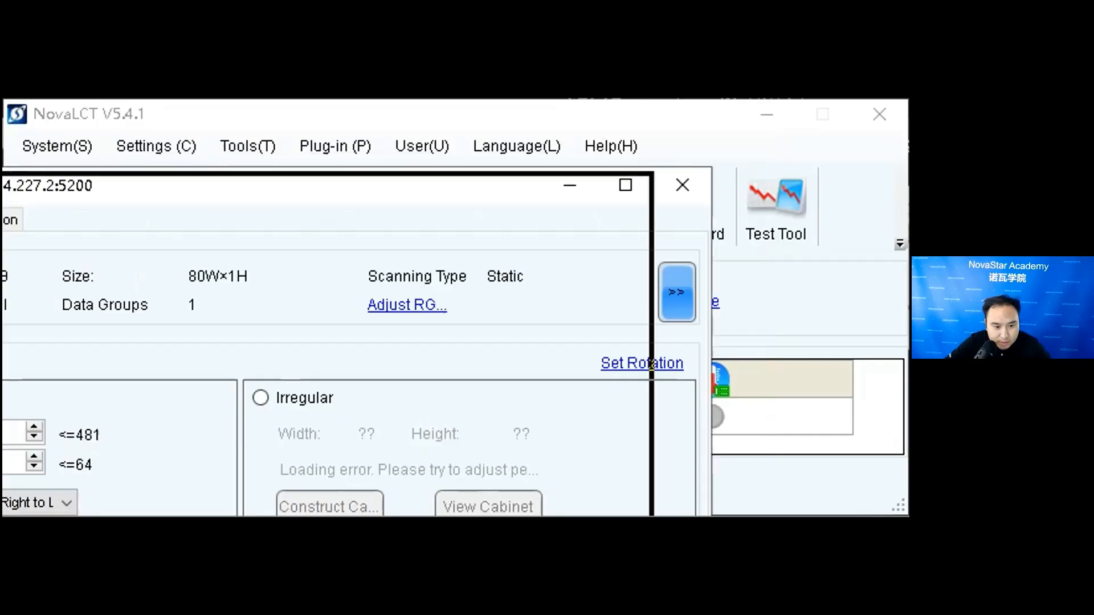
pyautogui.moveTo(245, 171); pyautogui.dragTo(48, 155)
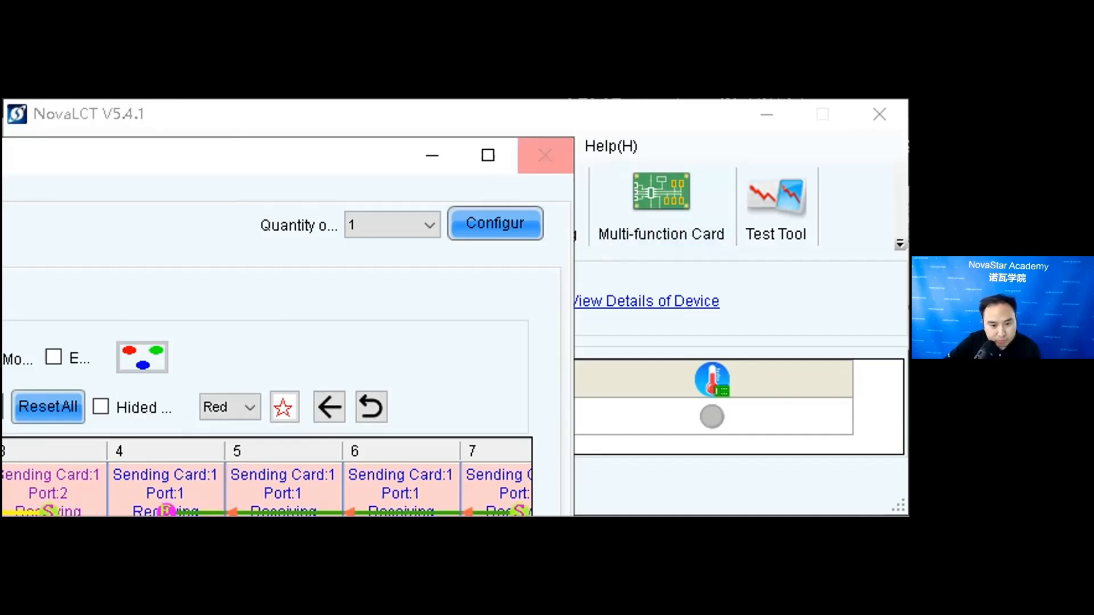
pyautogui.click(544, 155)
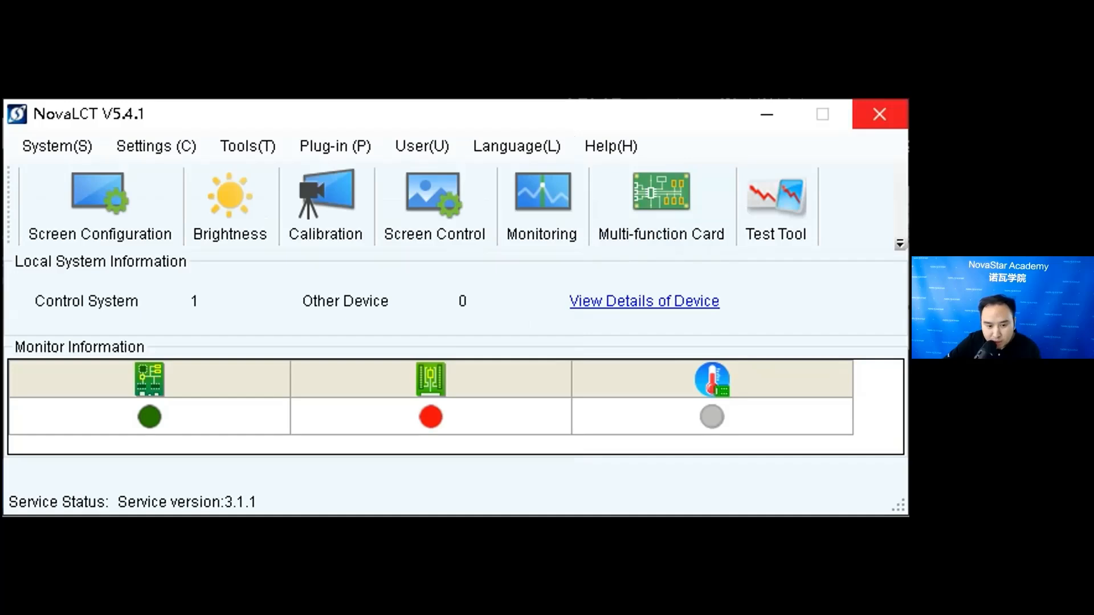
pyautogui.click(879, 114)
pyautogui.press('Return')
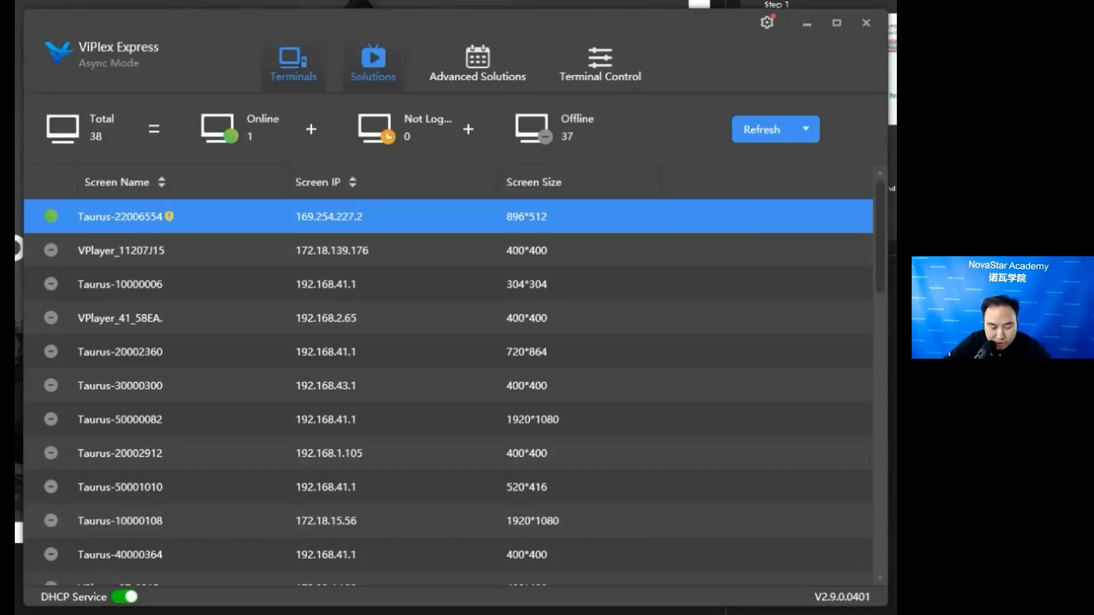
# - Switch to ViPlex Express and create a regular-screen solution with the default name and a 640 × 512 px resolution
pyautogui.click(373, 63)
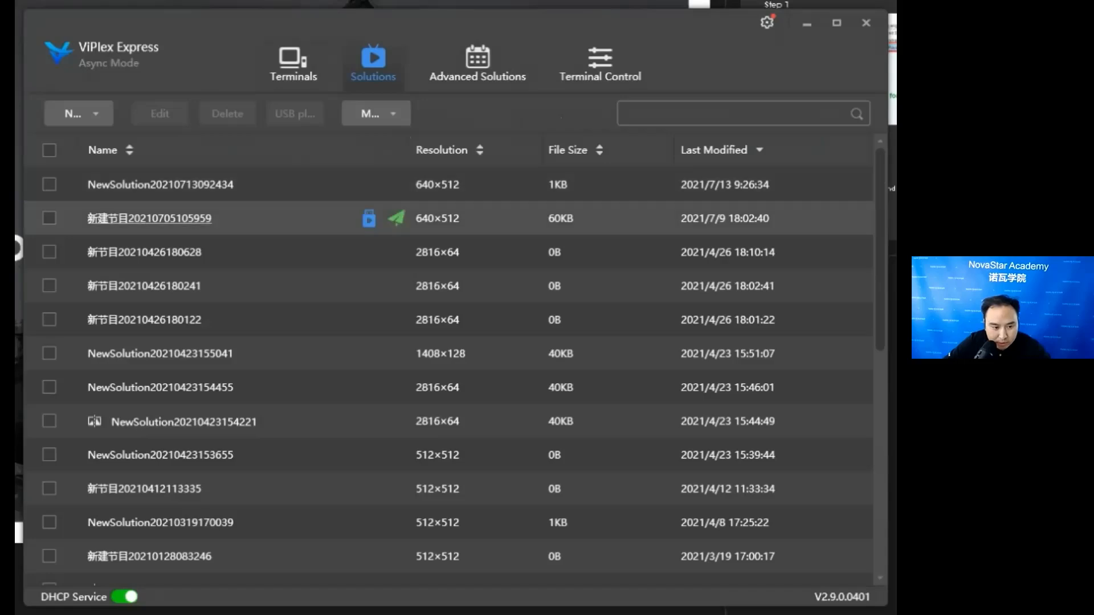
pyautogui.click(79, 113)
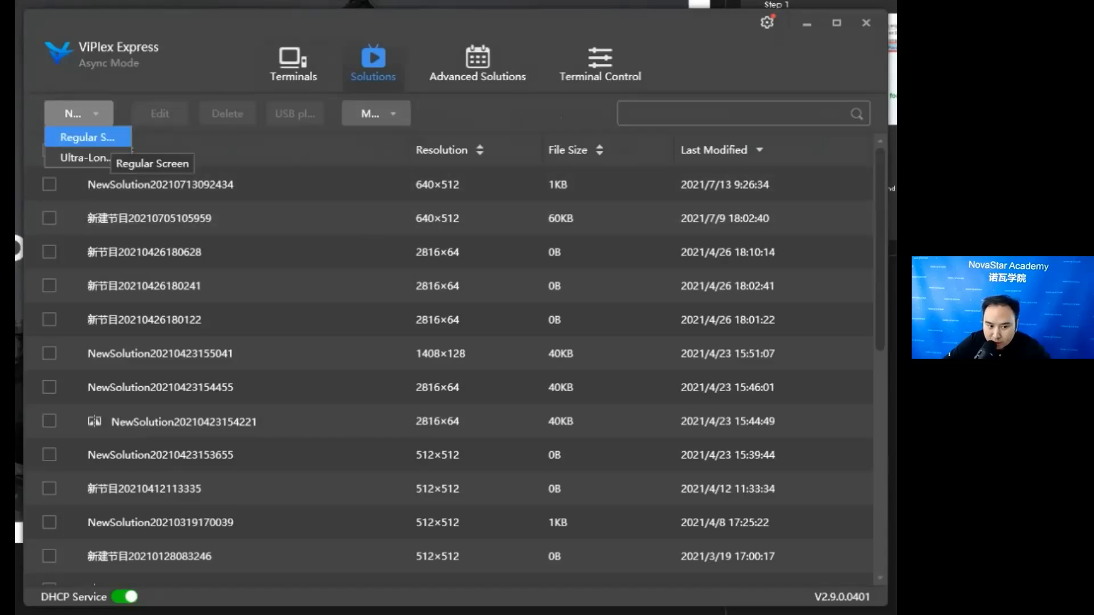
pyautogui.click(106, 138)
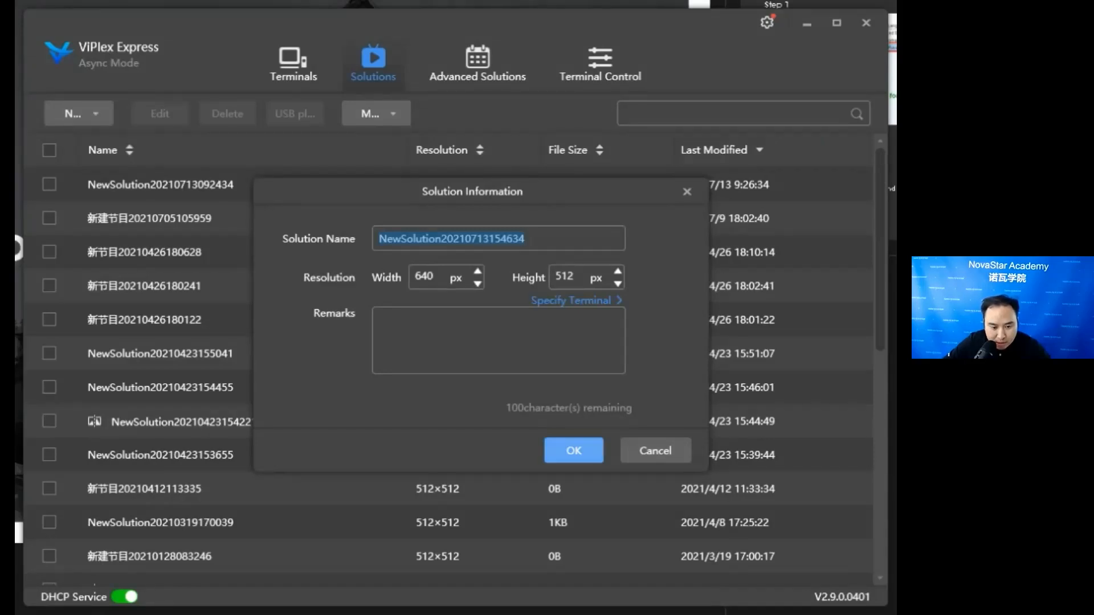
pyautogui.press('Return')
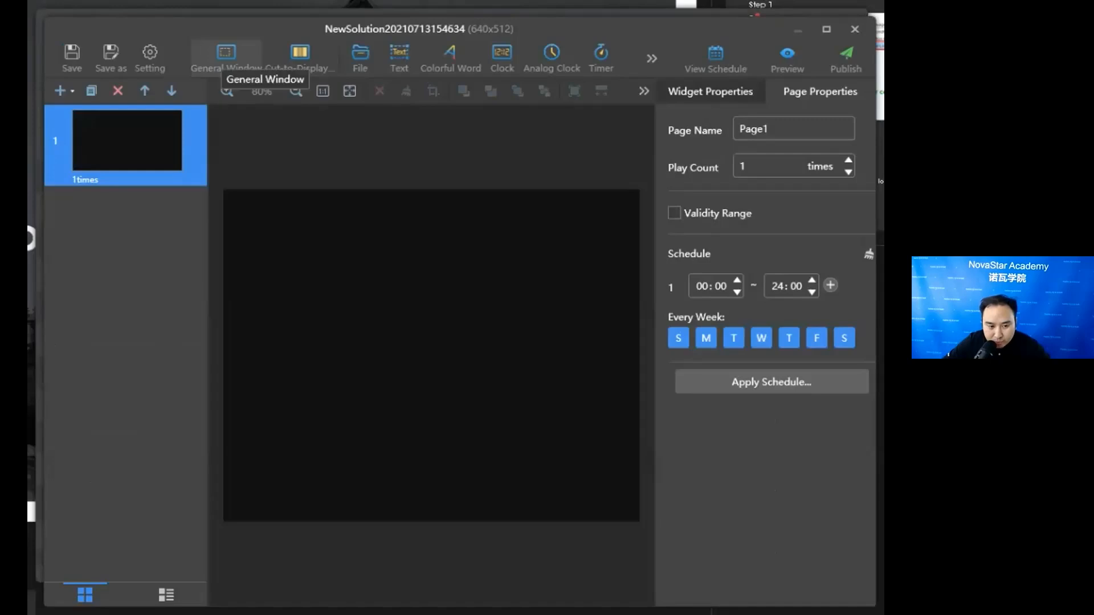
# - Add a general window to the page and enlarge it to about 567 × 459 px at X 11, Y 0
pyautogui.click(226, 56)
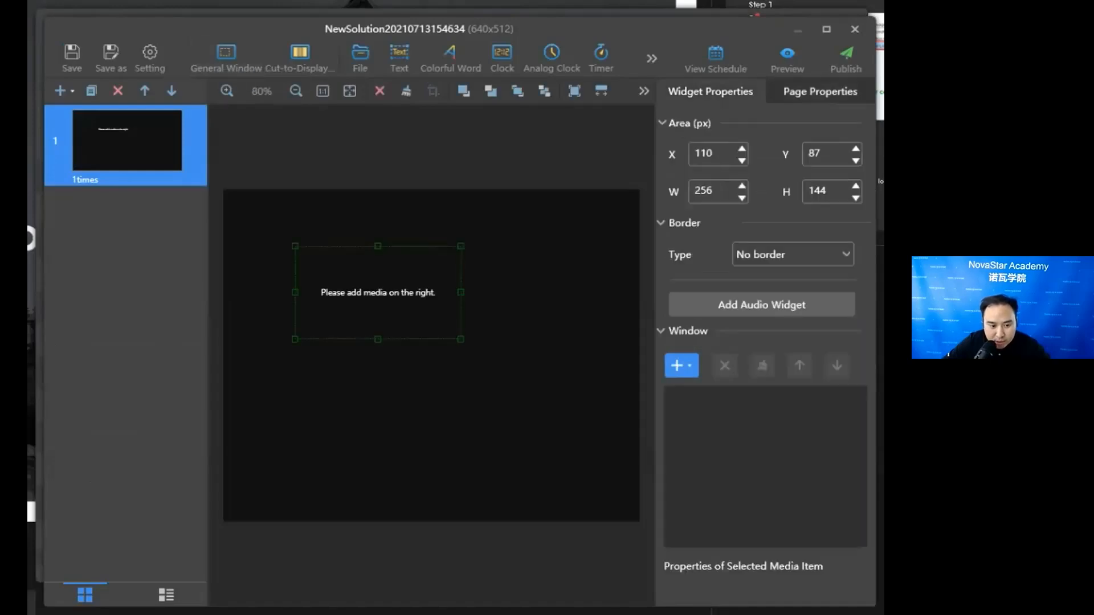
pyautogui.moveTo(289, 241); pyautogui.dragTo(230, 190)
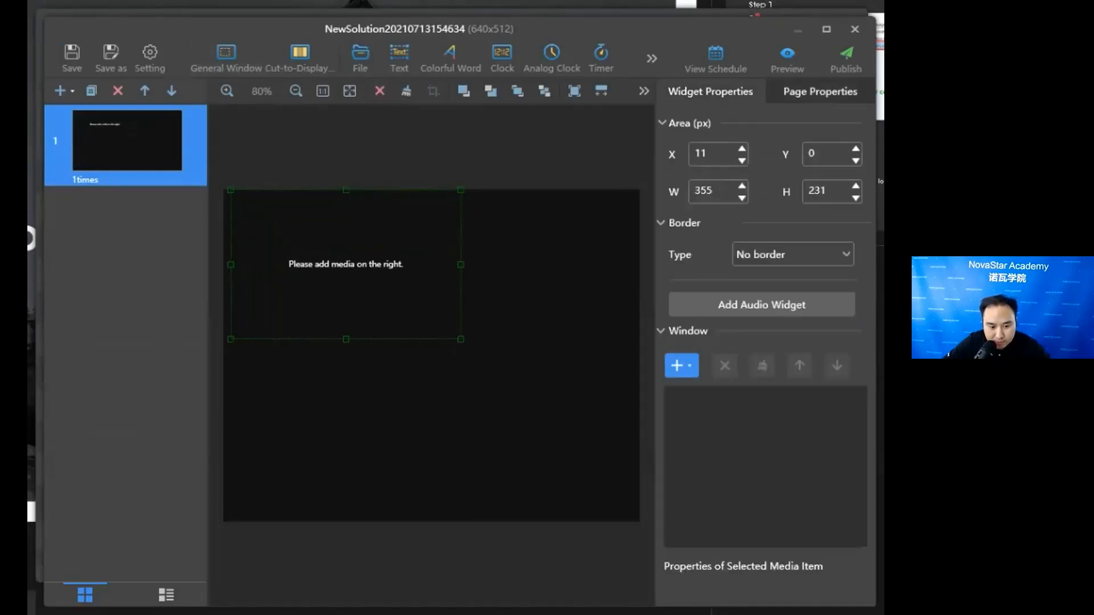
pyautogui.moveTo(461, 339); pyautogui.dragTo(598, 487)
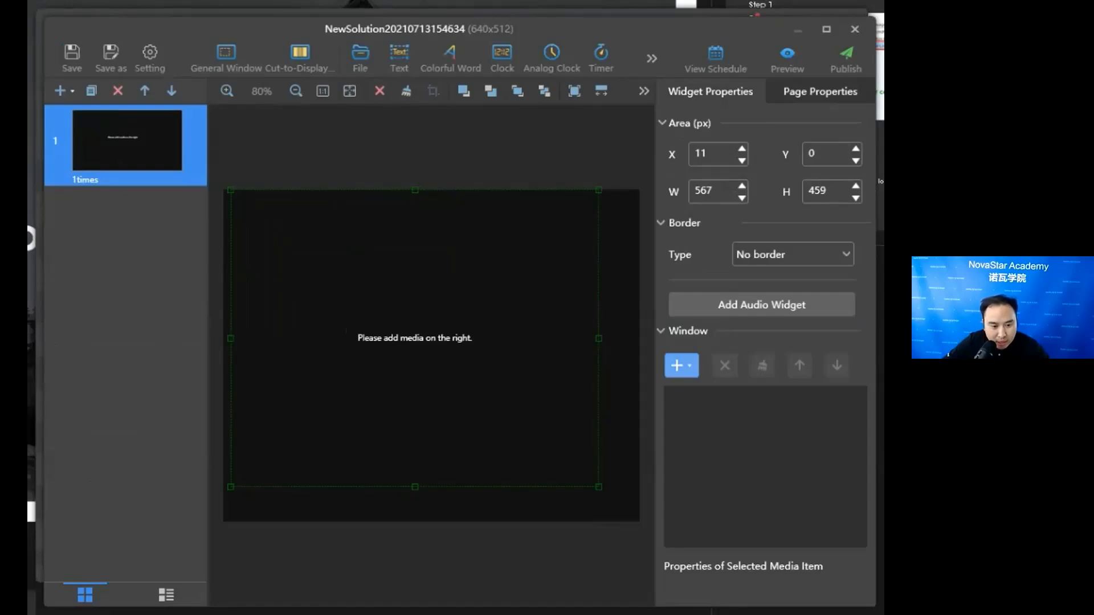
# - Add a text widget to the page reading "test" and set its font size to 32 px
pyautogui.click(399, 57)
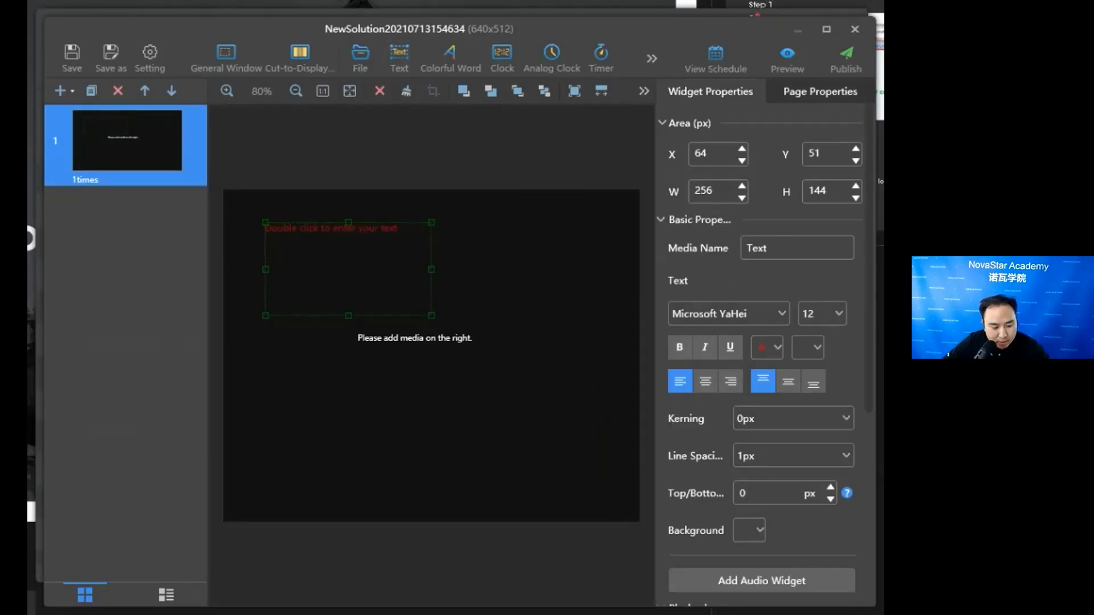
pyautogui.doubleClick(348, 262)
pyautogui.write('t')
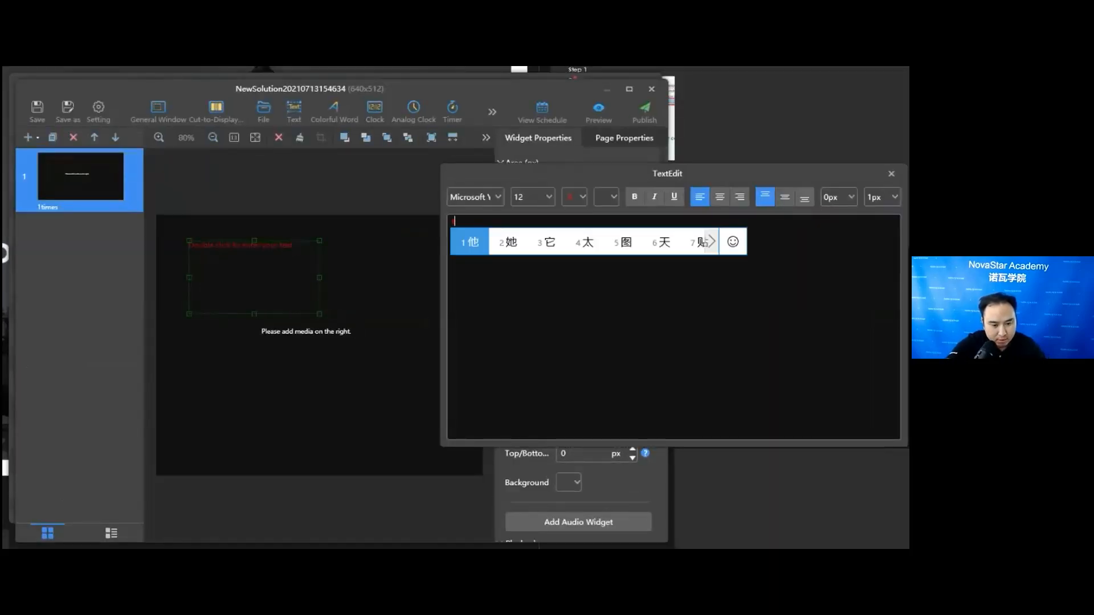
pyautogui.write('est')
pyautogui.press('Return')
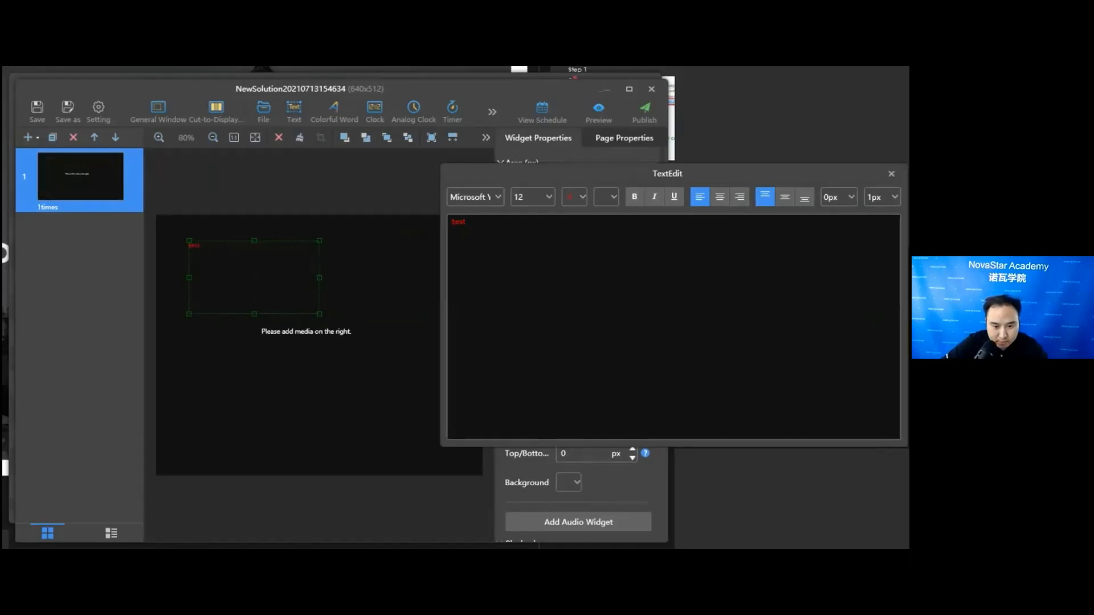
pyautogui.click(548, 197)
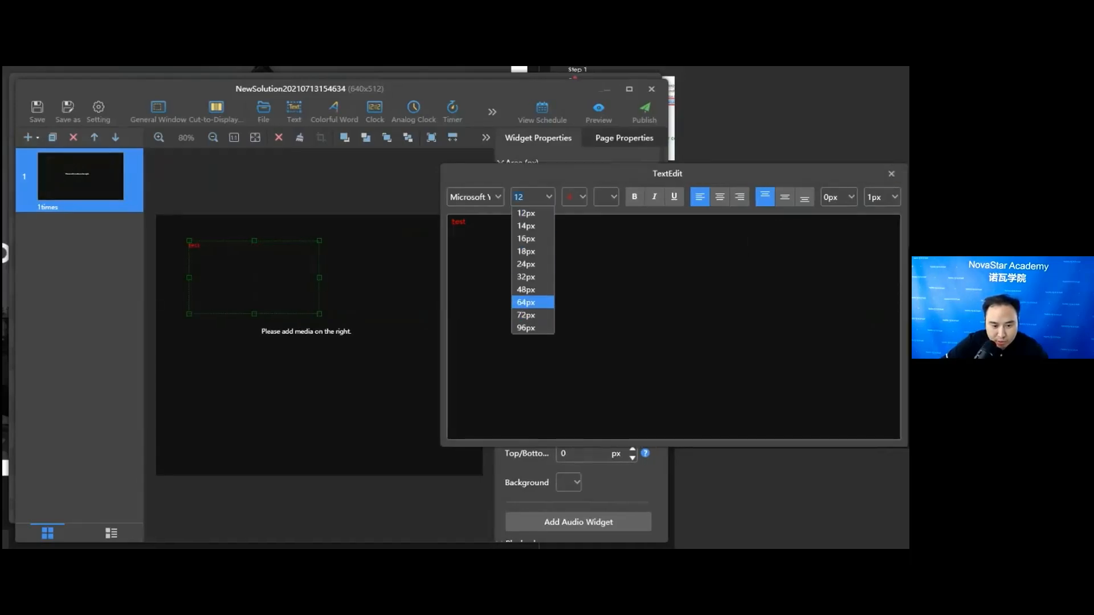
pyautogui.click(526, 277)
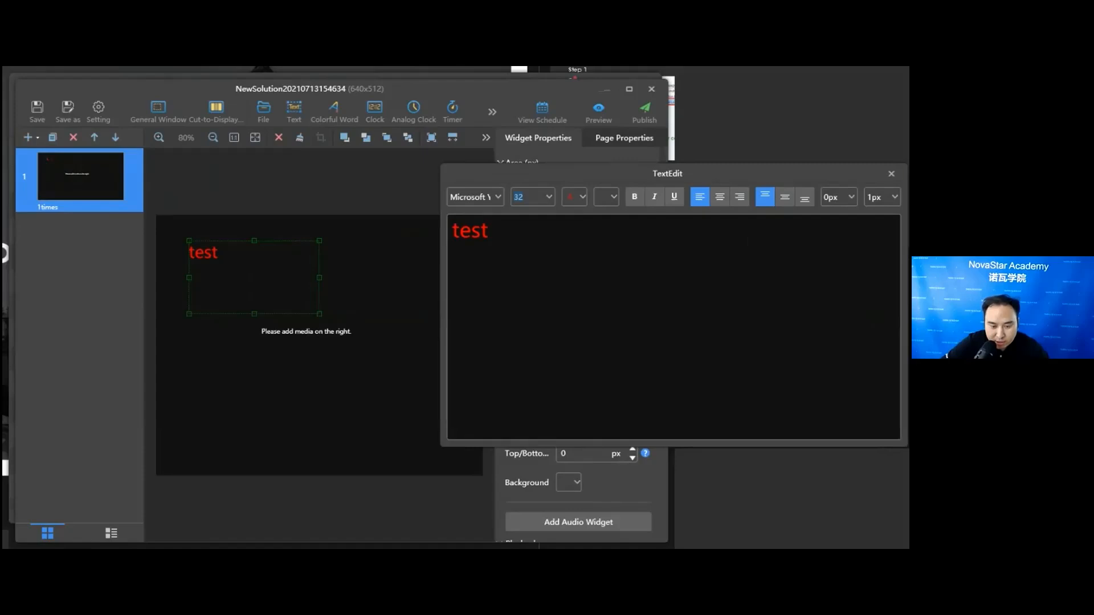
pyautogui.click(890, 173)
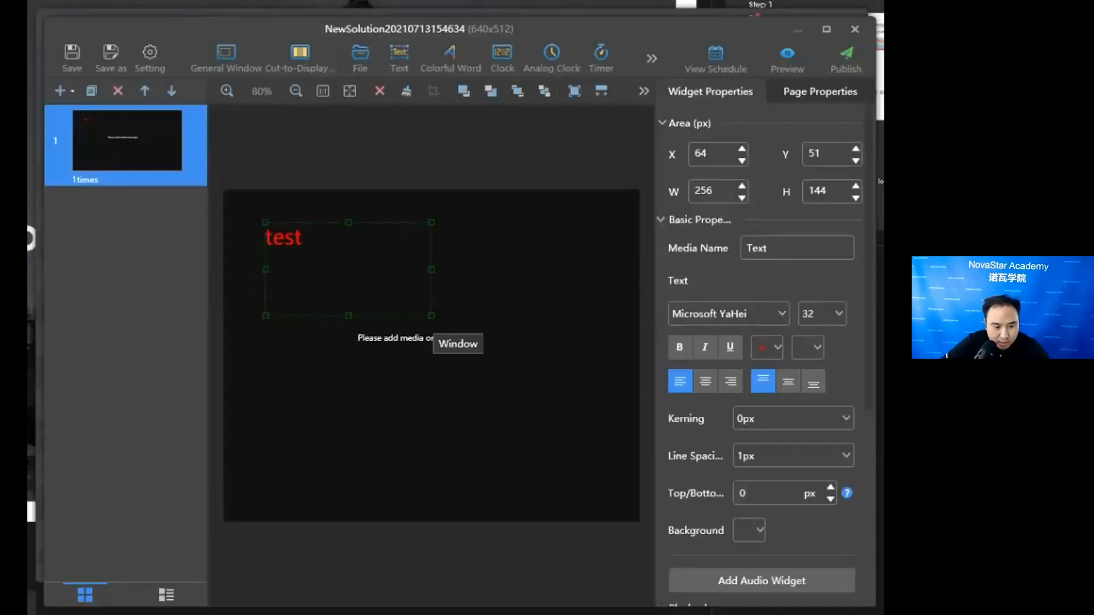
# - Try to publish the solution to the online Taurus terminal and close the publishing dialog
pyautogui.click(428, 330)
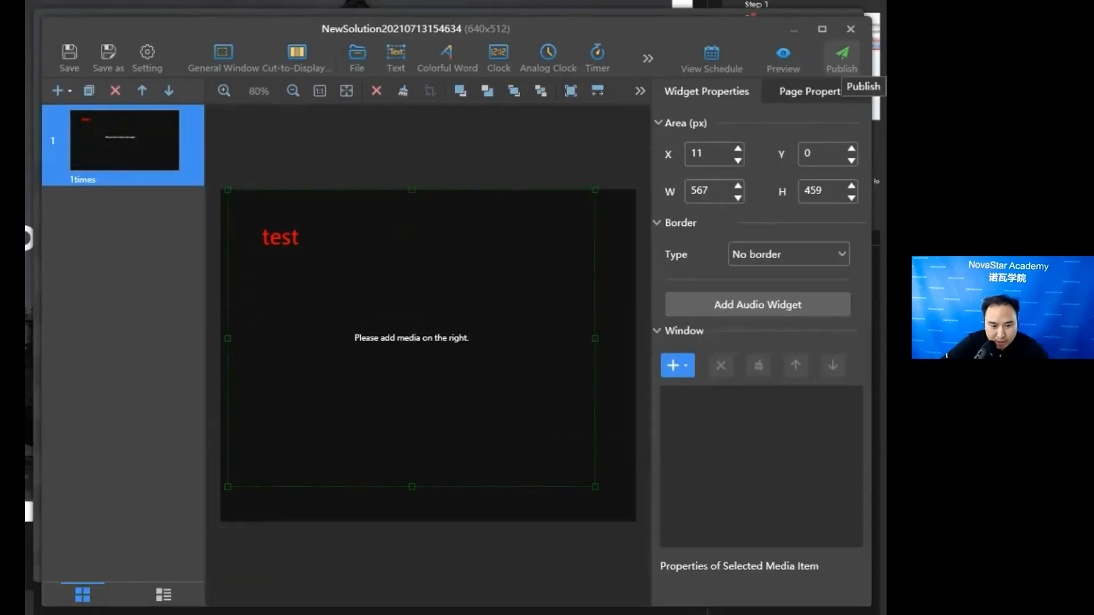
pyautogui.click(841, 57)
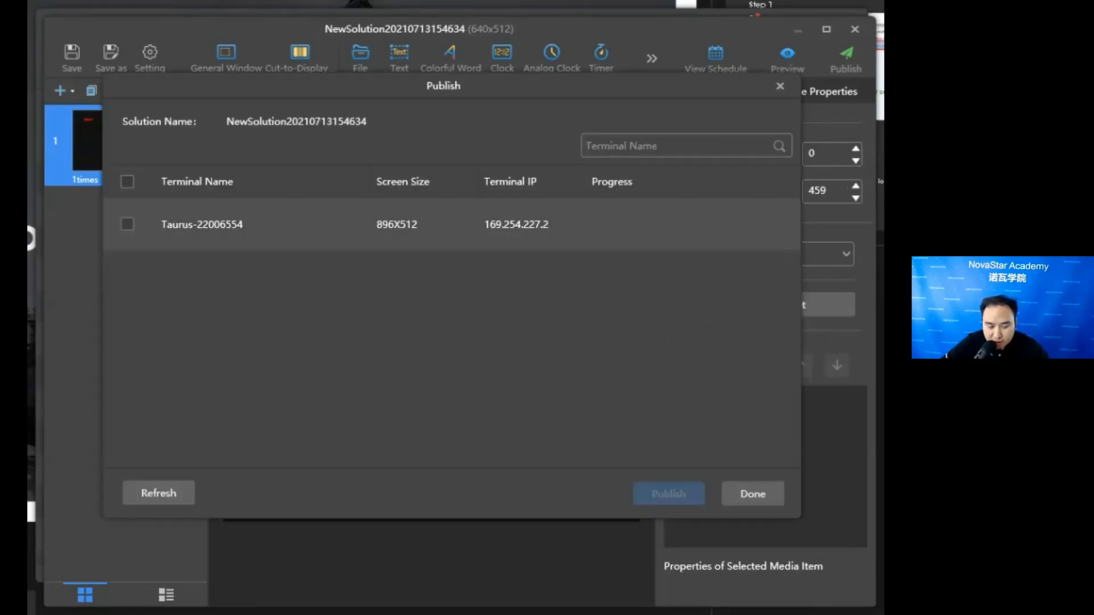
pyautogui.click(127, 225)
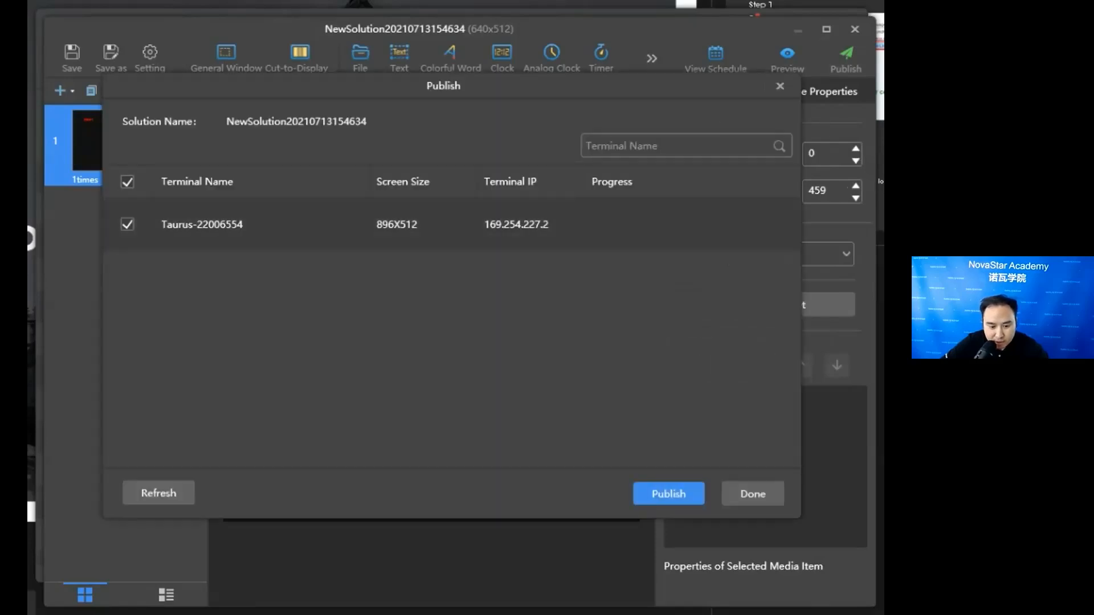
pyautogui.click(669, 494)
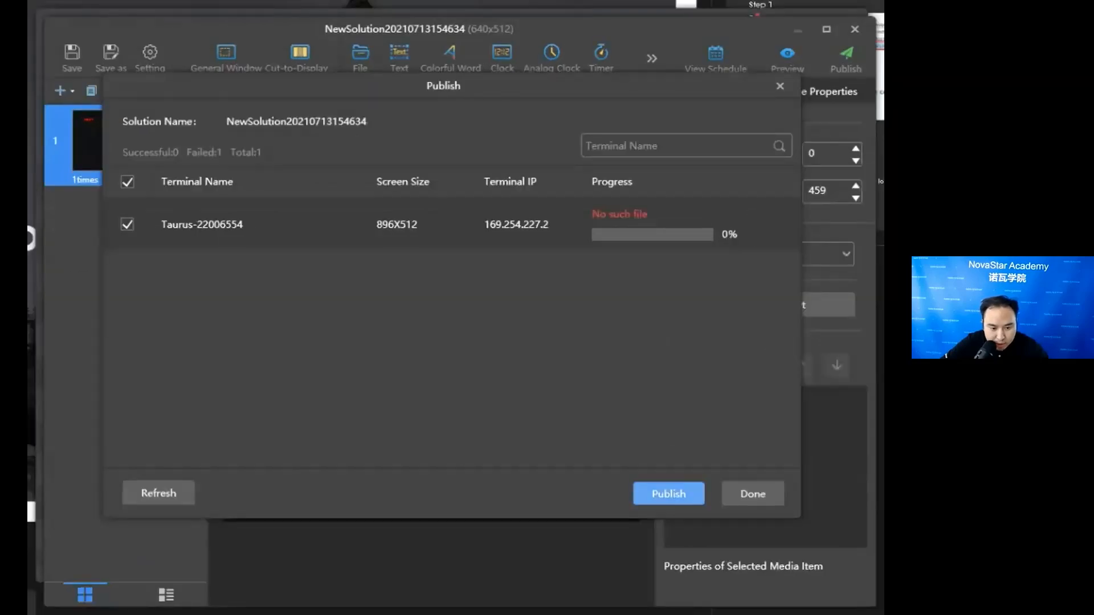
pyautogui.click(669, 494)
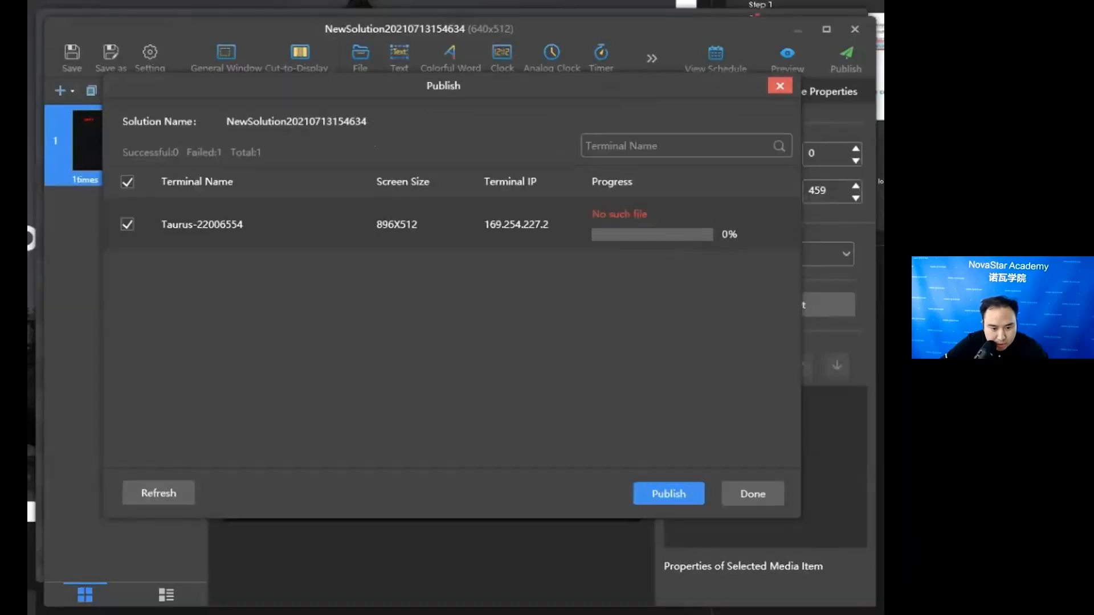
pyautogui.click(738, 111)
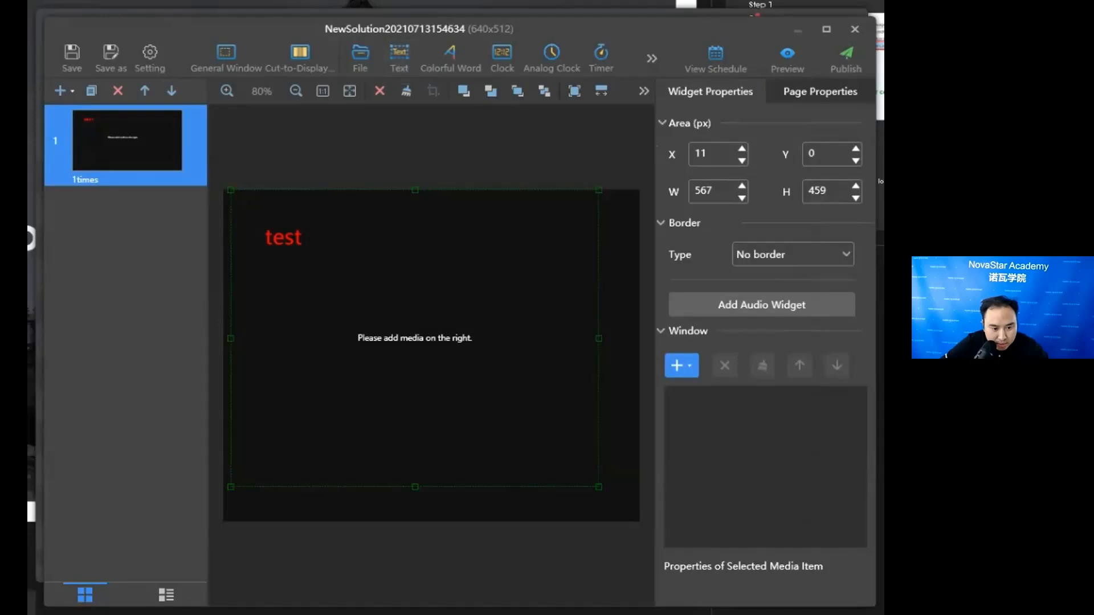
# - Shift the text widget slightly to X 67 and delete the word "test" from it
pyautogui.moveTo(285, 238); pyautogui.dragTo(287, 238)
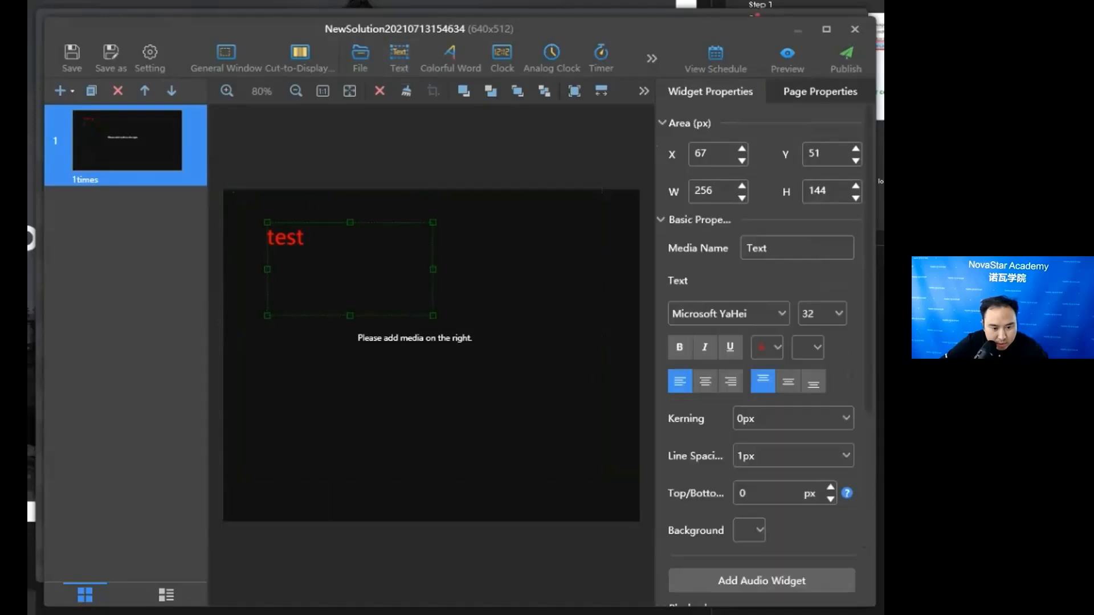
pyautogui.doubleClick(287, 238)
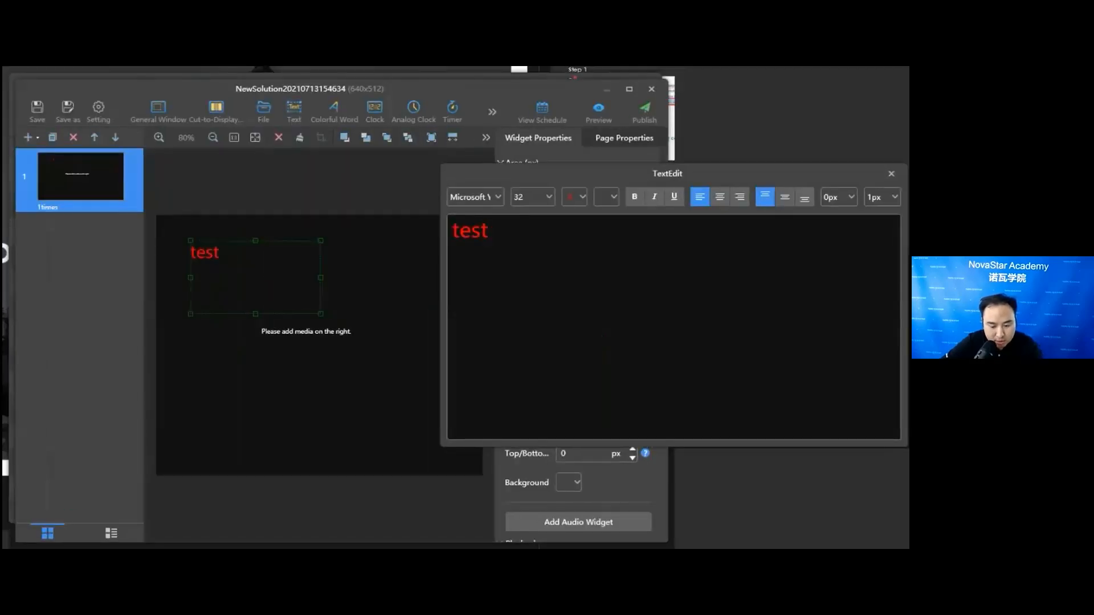
pyautogui.press('BackSpace')
pyautogui.press('BackSpace')
pyautogui.press('BackSpace')
pyautogui.press('BackSpace')
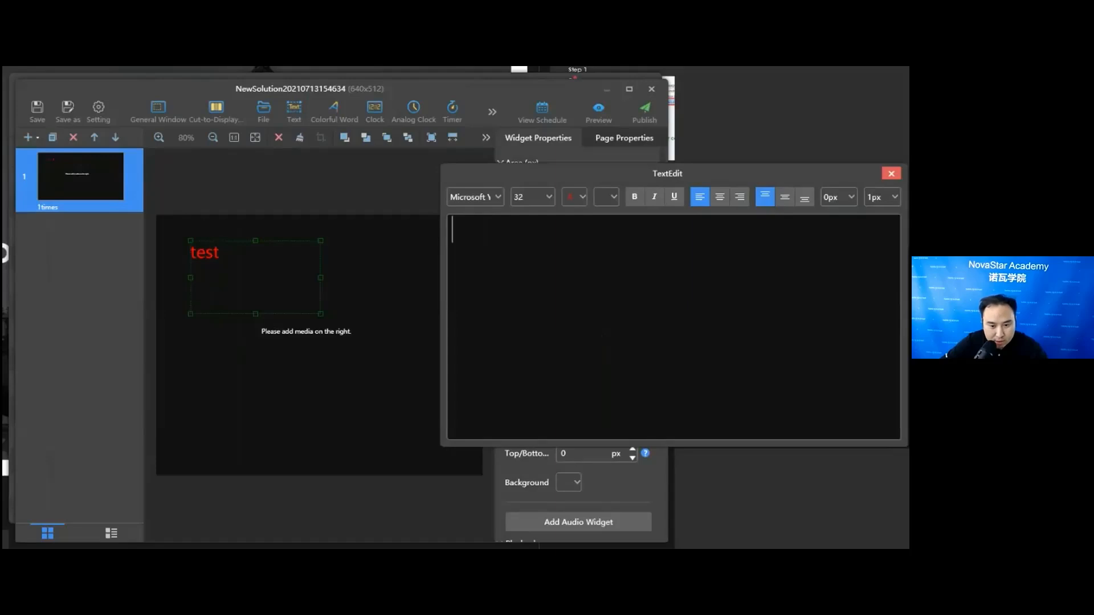
pyautogui.click(890, 174)
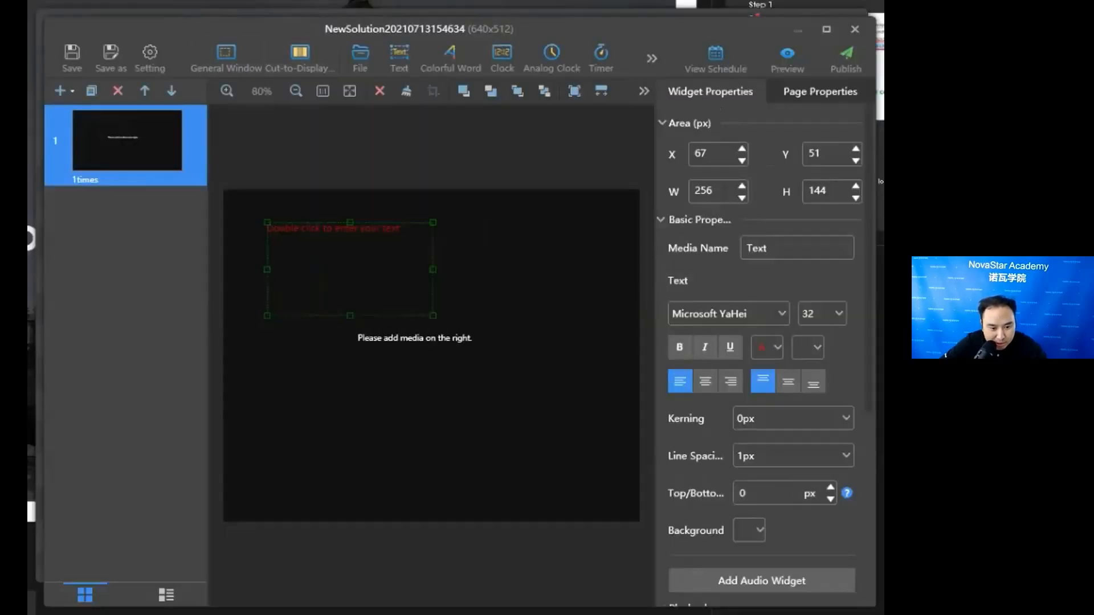
# - Nudge the text widget slightly to the right and look through its text and playback properties
pyautogui.press('Right')
pyautogui.press('Right')
pyautogui.press('Right')
pyautogui.press('Right')
pyautogui.scroll(-3, 764, 354)
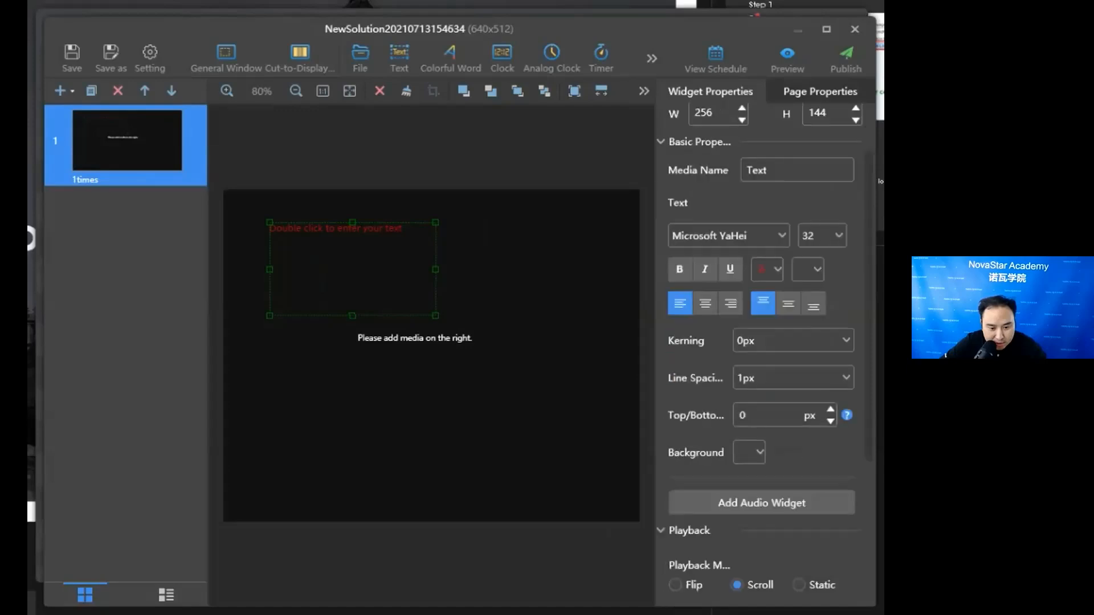
pyautogui.scroll(2, 763, 353)
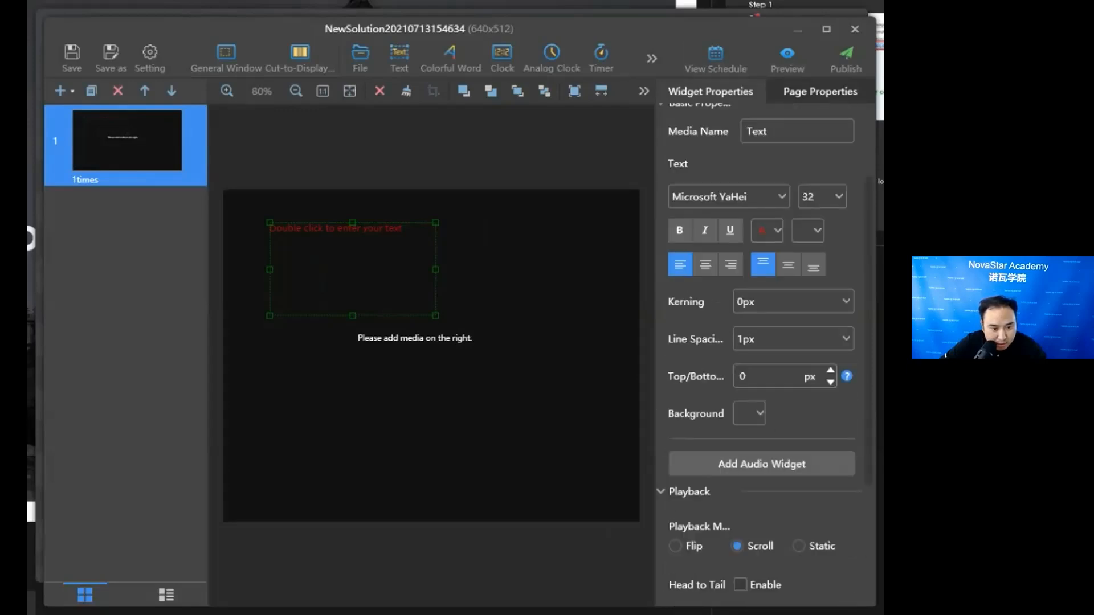
# - Move the text widget to the page's upper-left corner, leave its text unedited, and delete the widget
pyautogui.moveTo(352, 269); pyautogui.dragTo(311, 236)
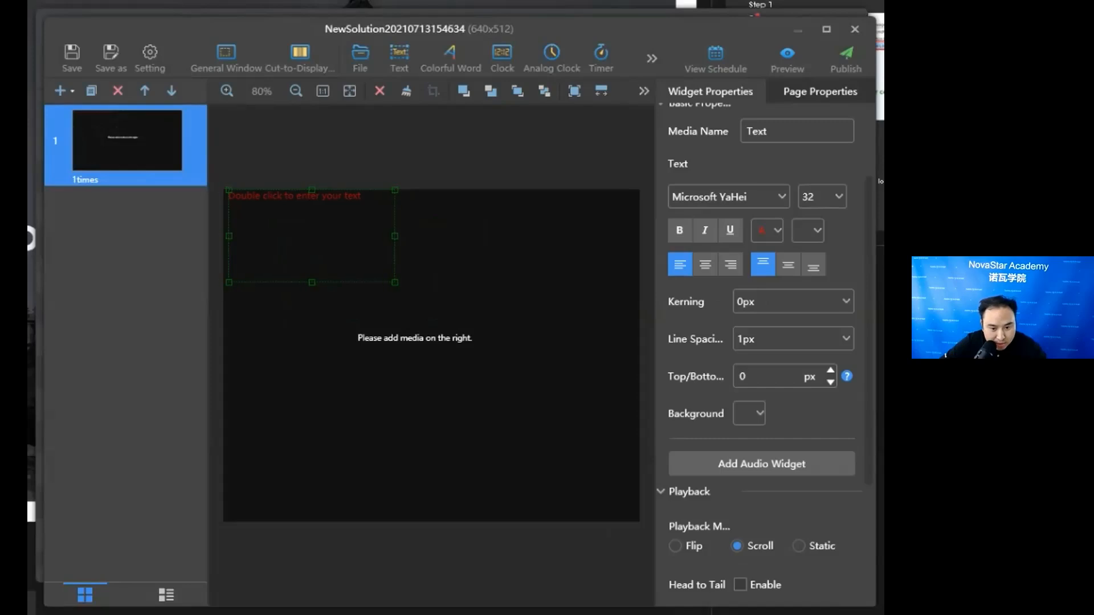
pyautogui.doubleClick(311, 237)
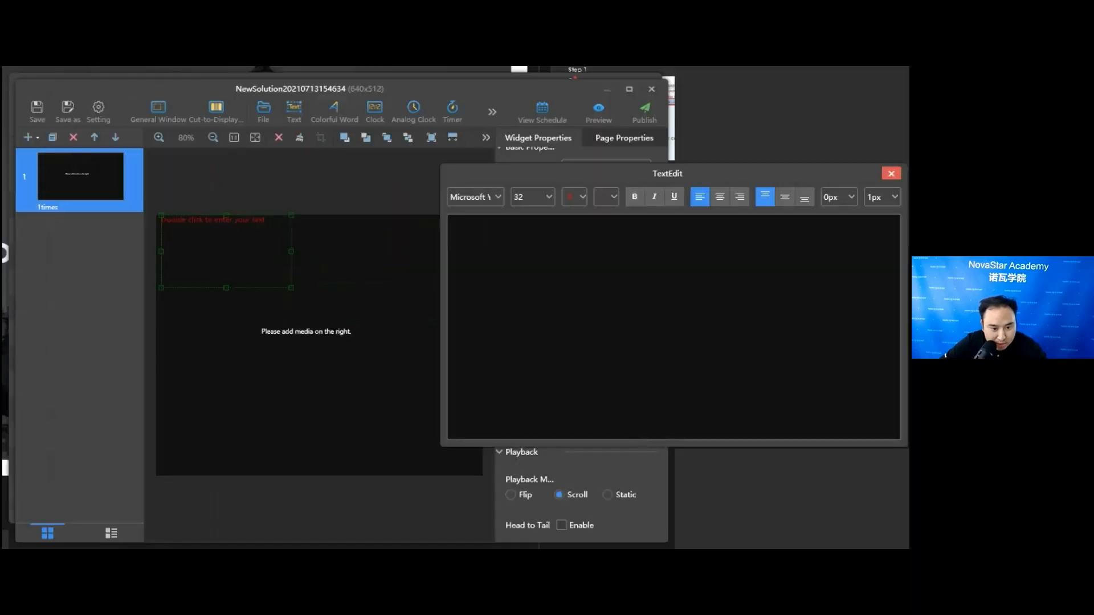
pyautogui.click(890, 172)
pyautogui.press('Delete')
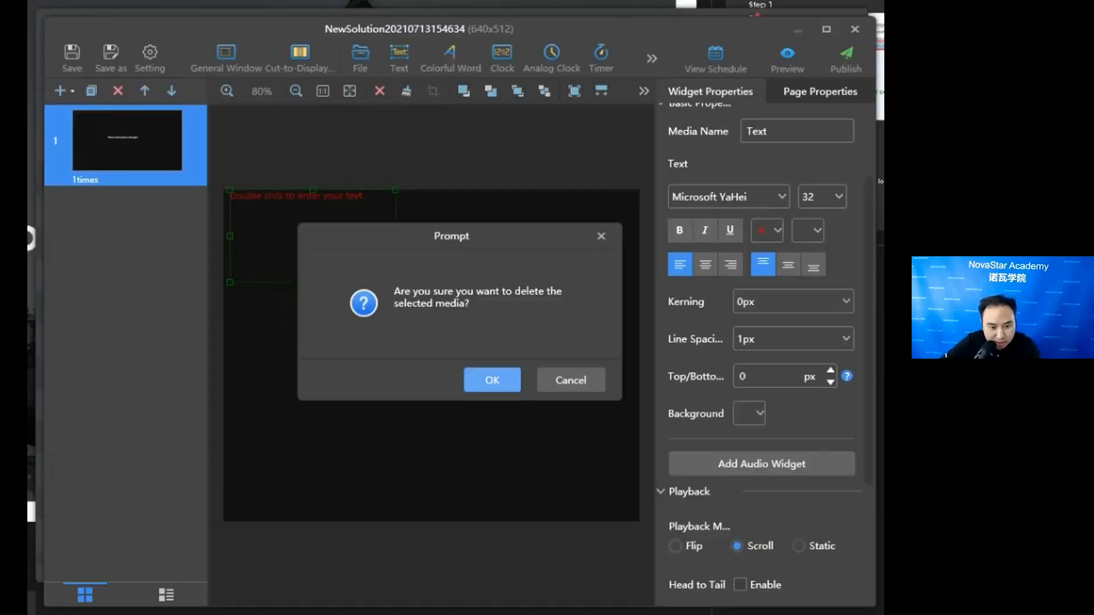
pyautogui.click(493, 380)
# - Add the image file Vnnox节目制作.png as media to the page's empty window
pyautogui.click(458, 328)
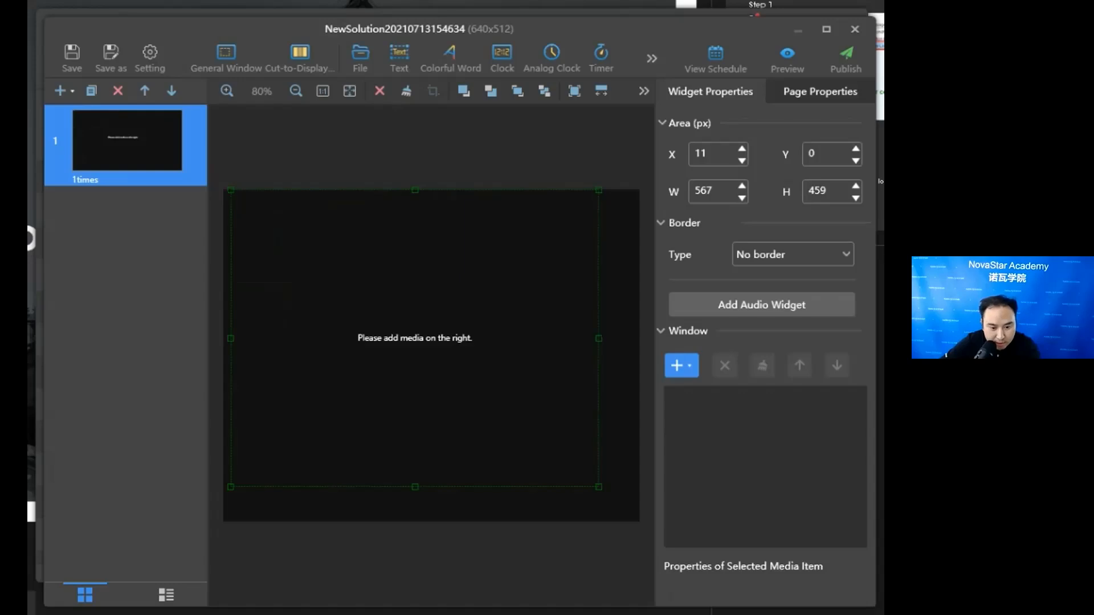
pyautogui.click(678, 365)
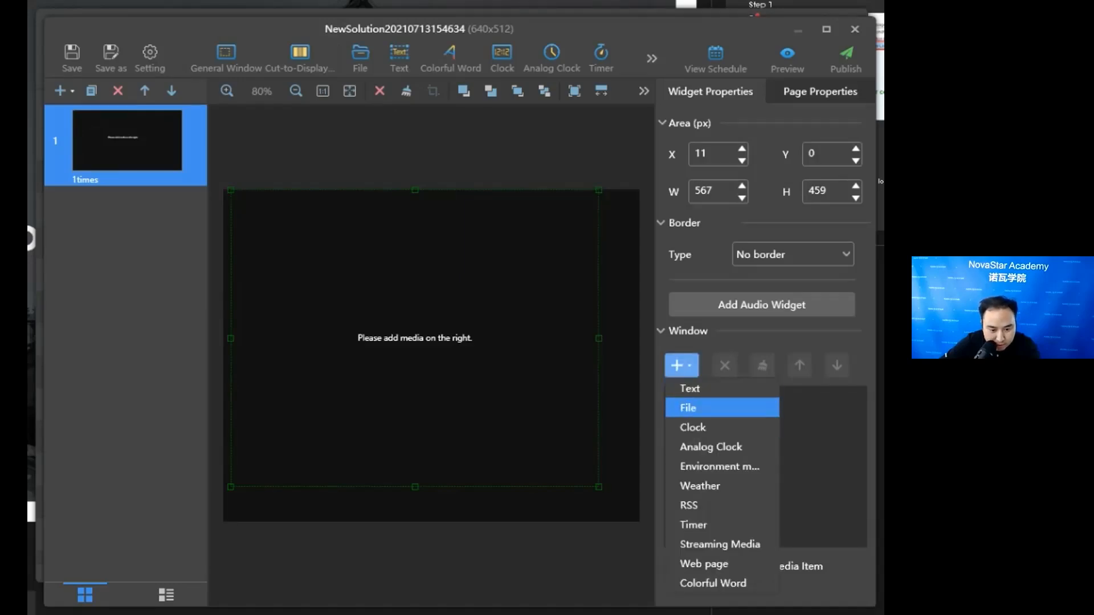
pyautogui.click(722, 407)
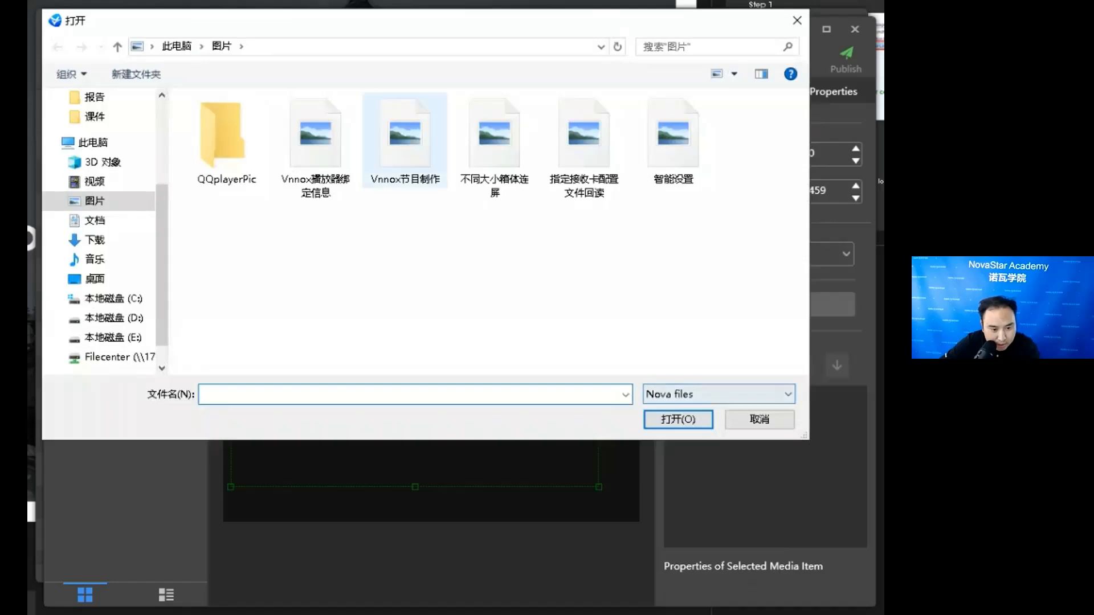
pyautogui.doubleClick(405, 142)
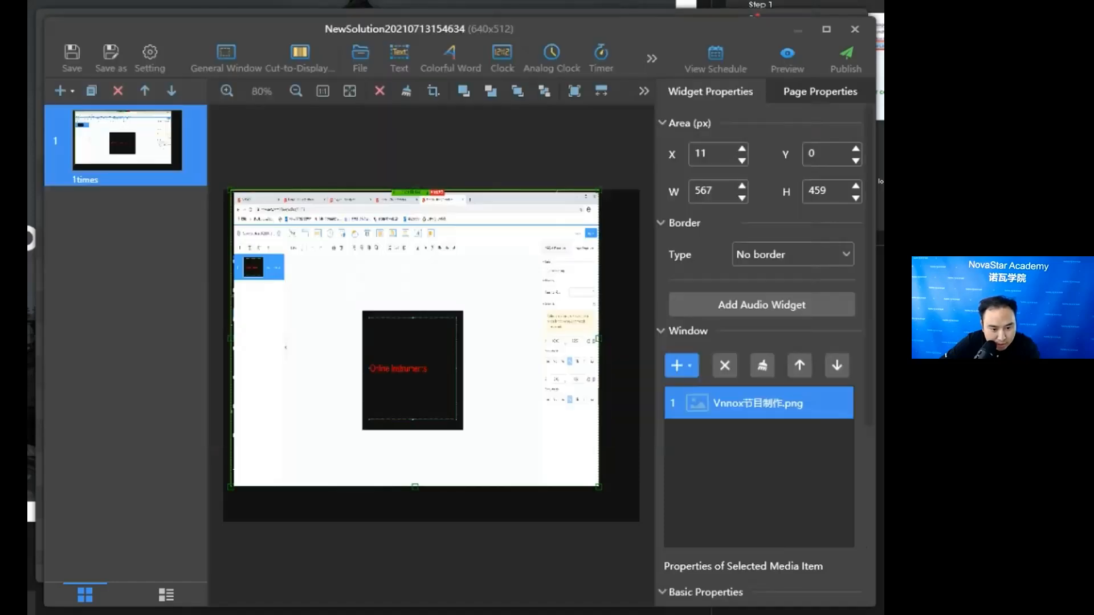
# - Try to publish the solution to the online Taurus terminal, and close the publishing dialog and the solution editor
pyautogui.click(846, 57)
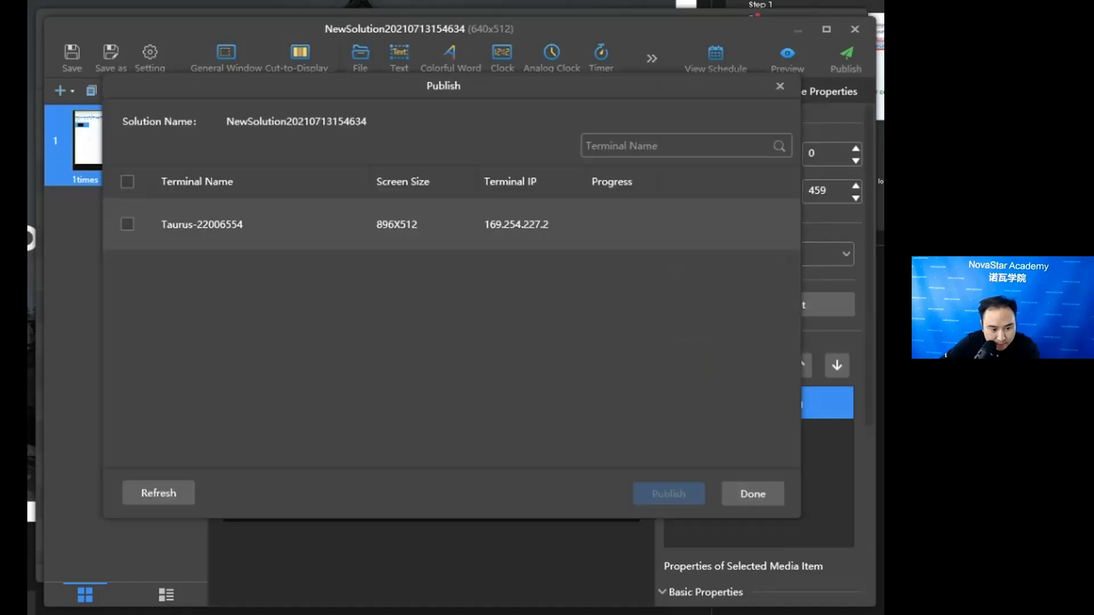
pyautogui.click(669, 494)
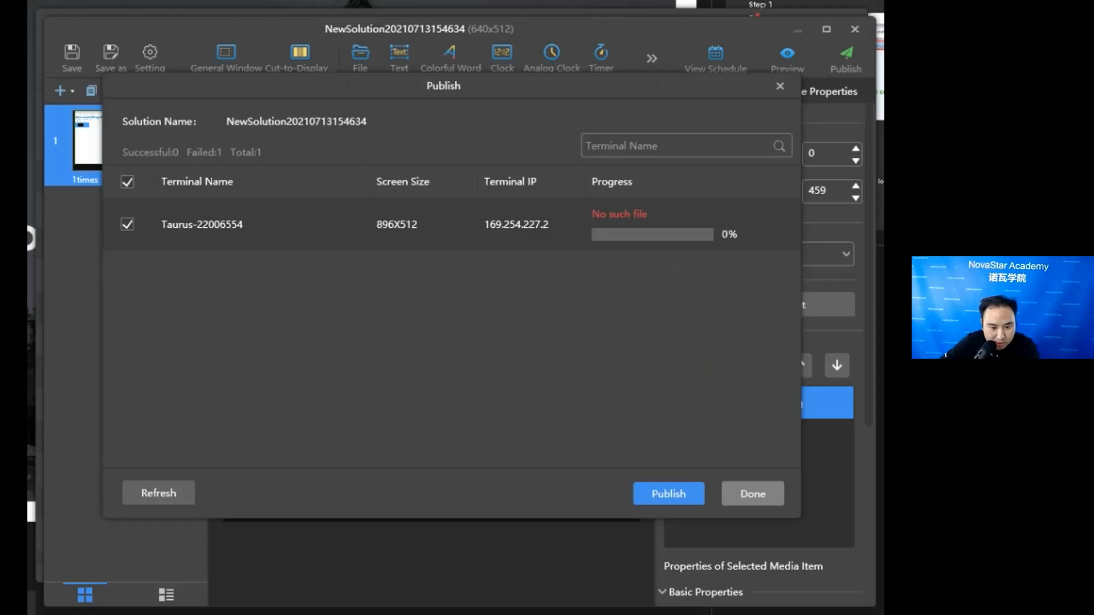
pyautogui.click(752, 494)
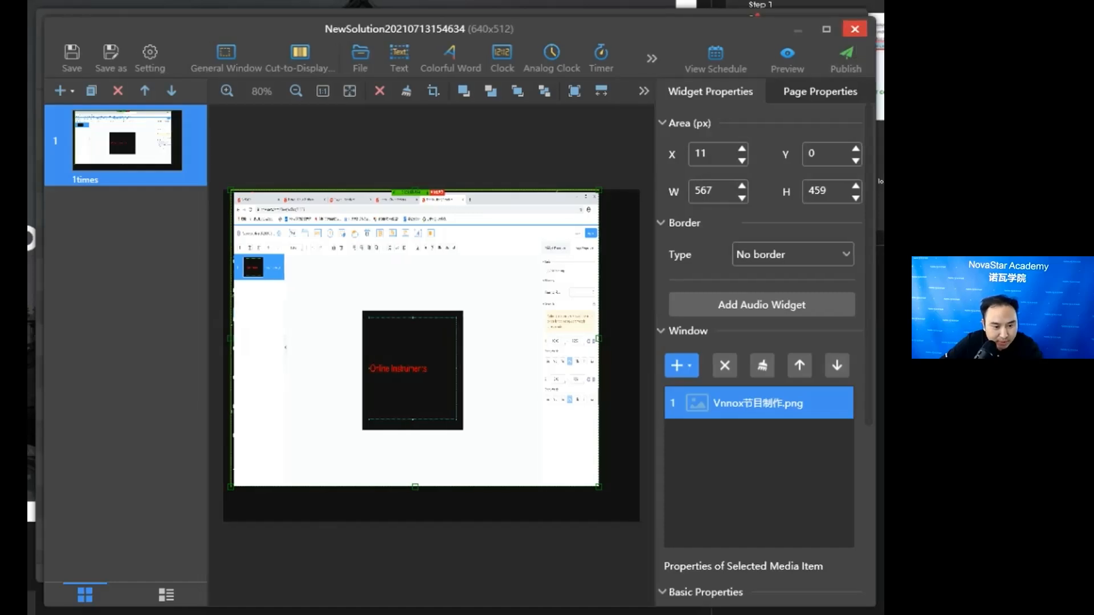
pyautogui.click(854, 29)
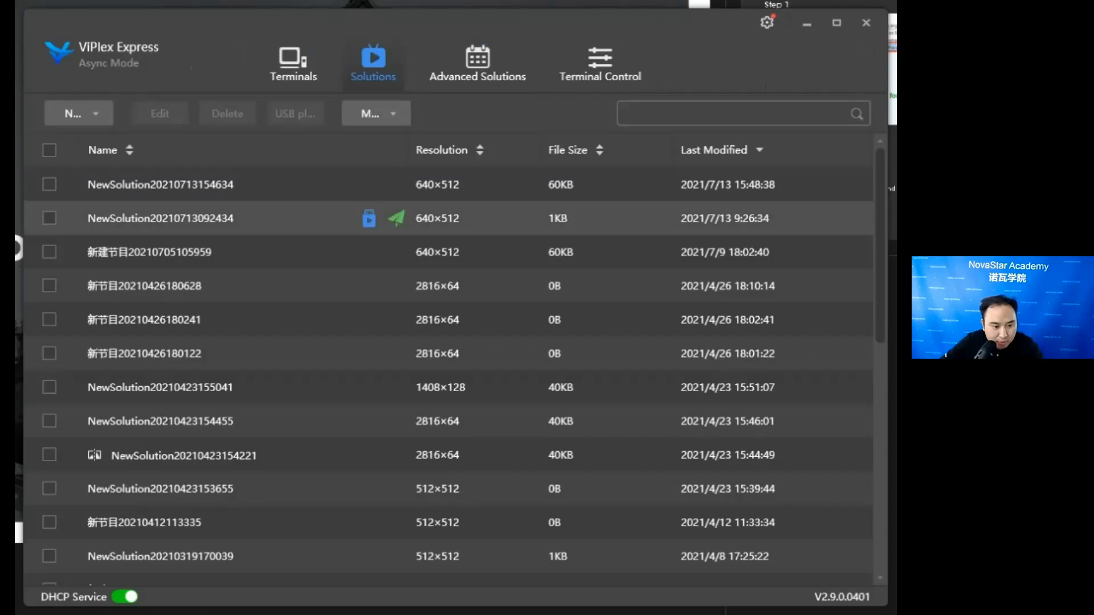
# - Select the three most recently modified solutions in the list and view the import and export options
pyautogui.click(49, 184)
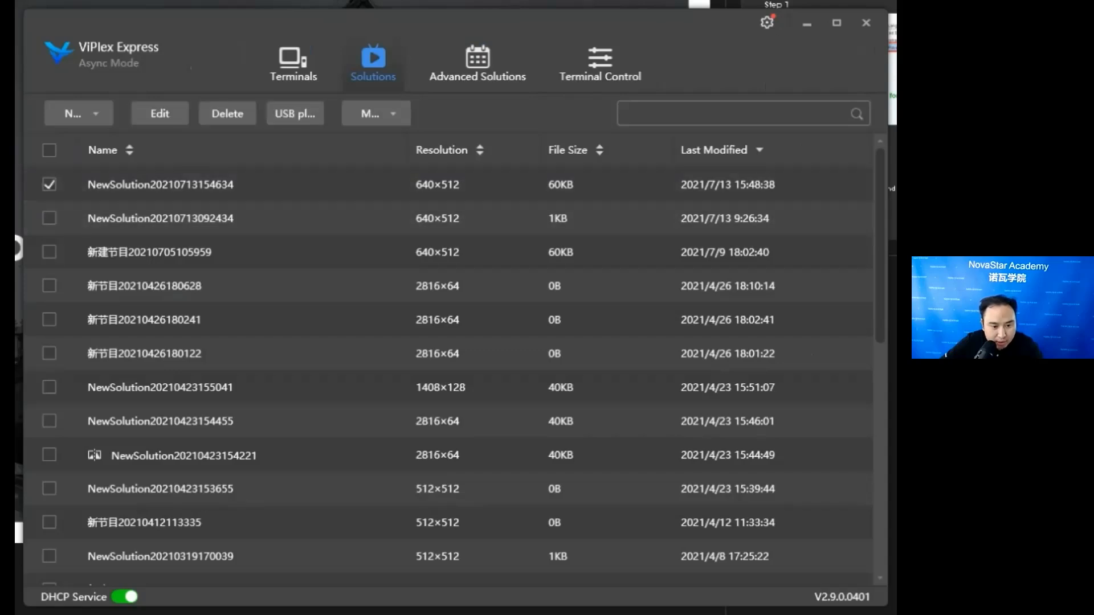
pyautogui.click(370, 114)
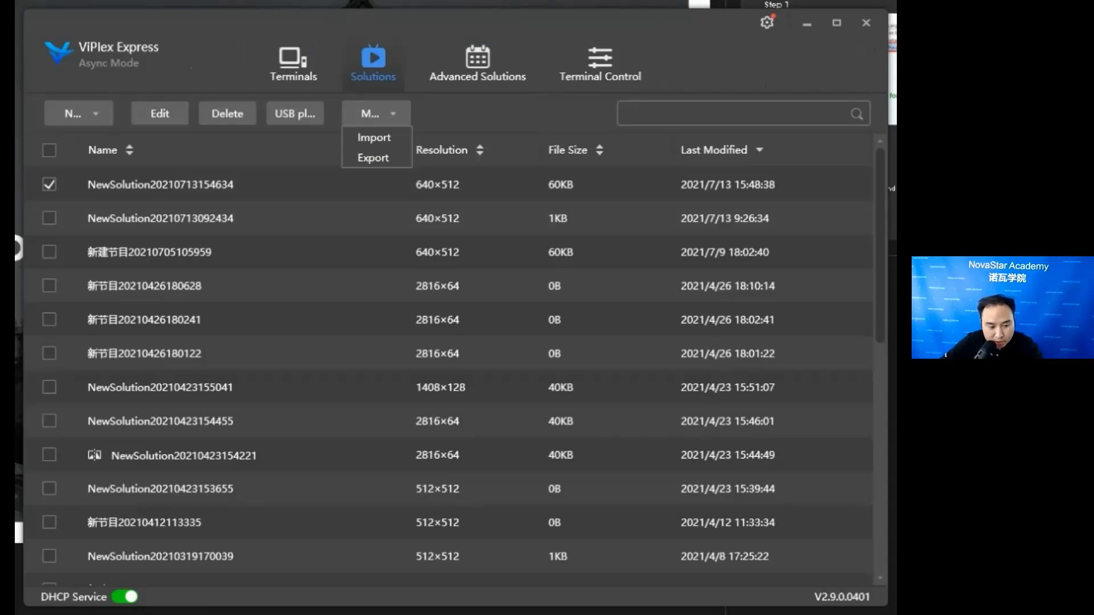
pyautogui.click(49, 218)
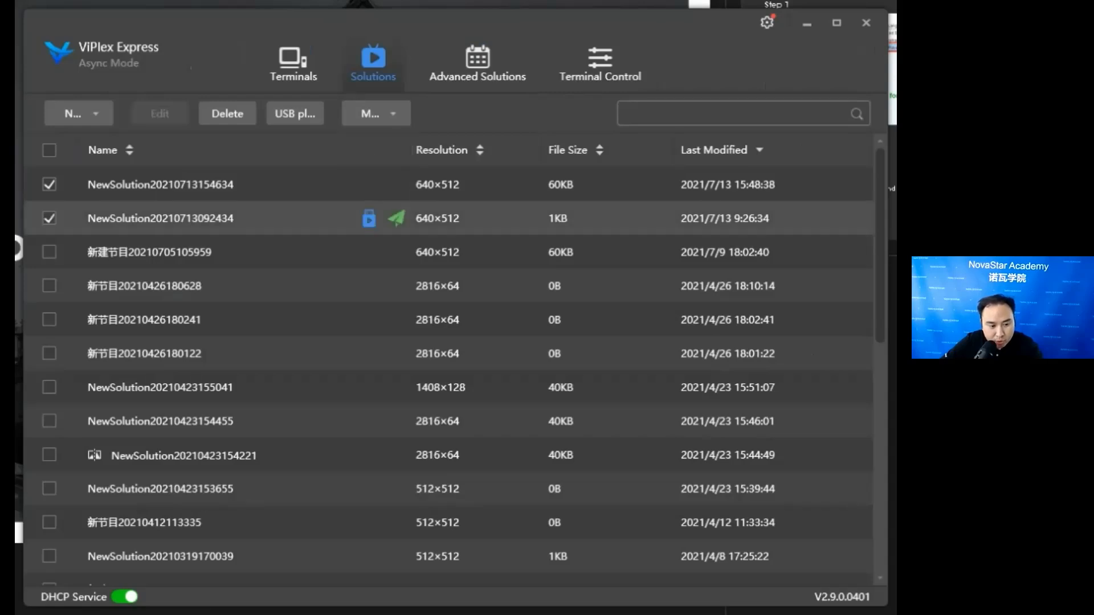
pyautogui.click(50, 252)
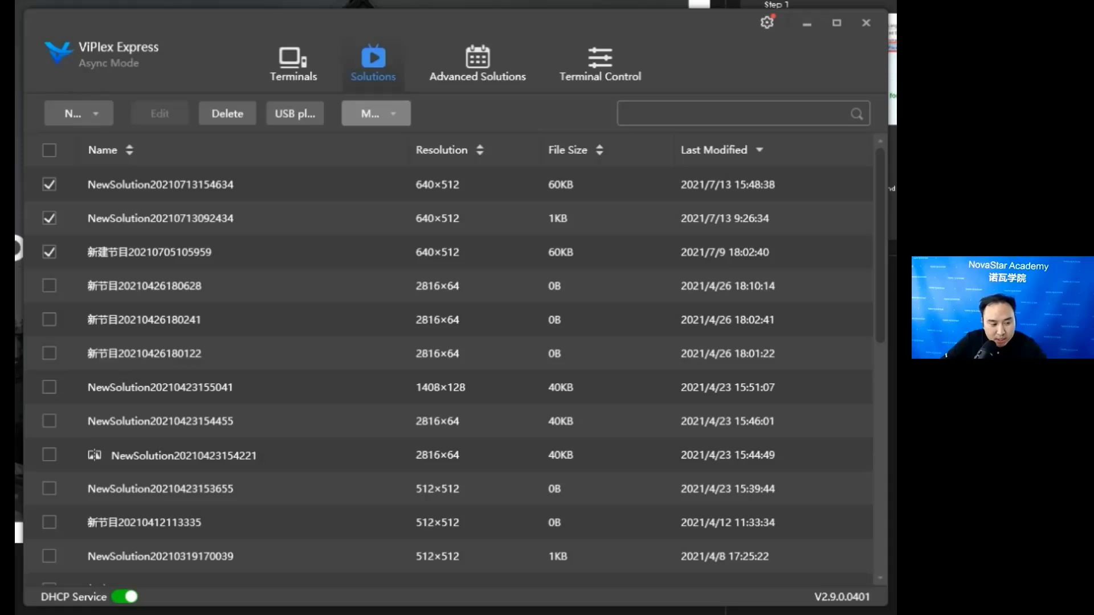
pyautogui.click(376, 113)
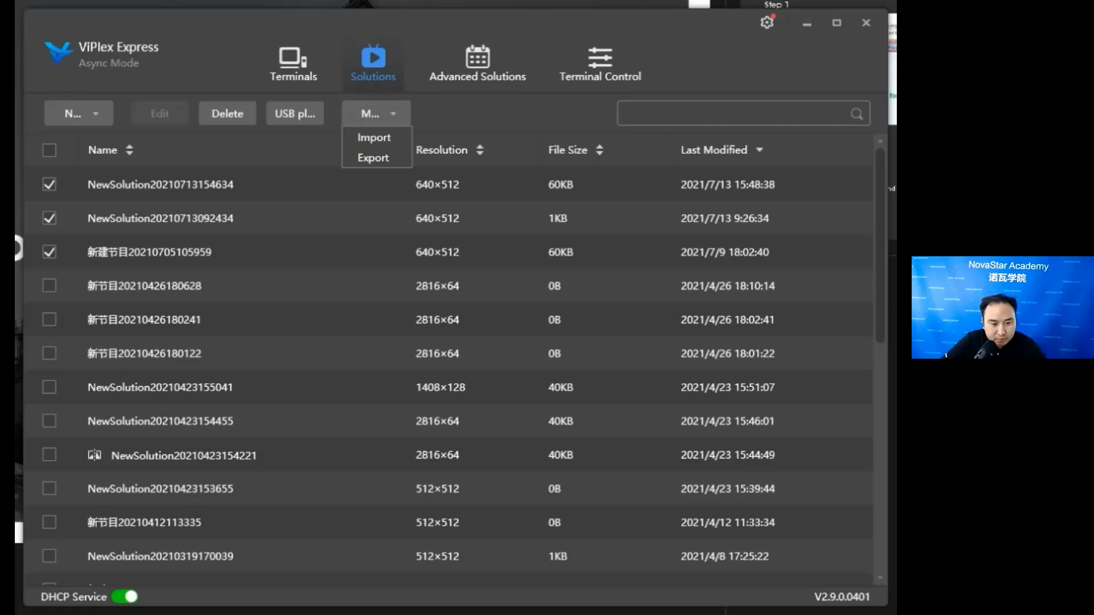
# - Review the playback information and local solution list of the online Taurus terminal in Playback Management
pyautogui.click(600, 64)
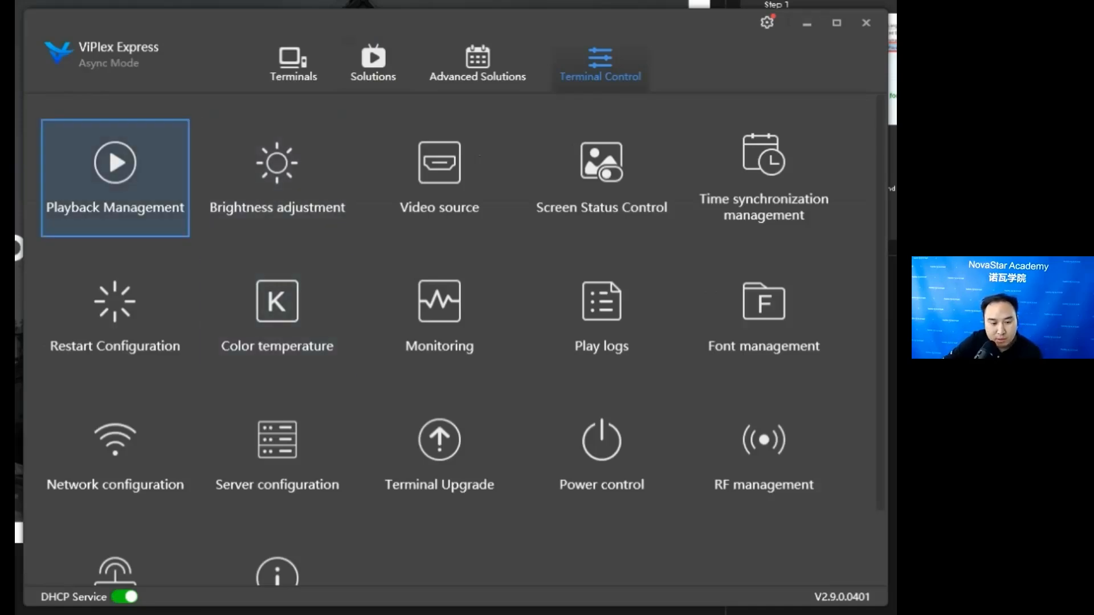
pyautogui.click(115, 178)
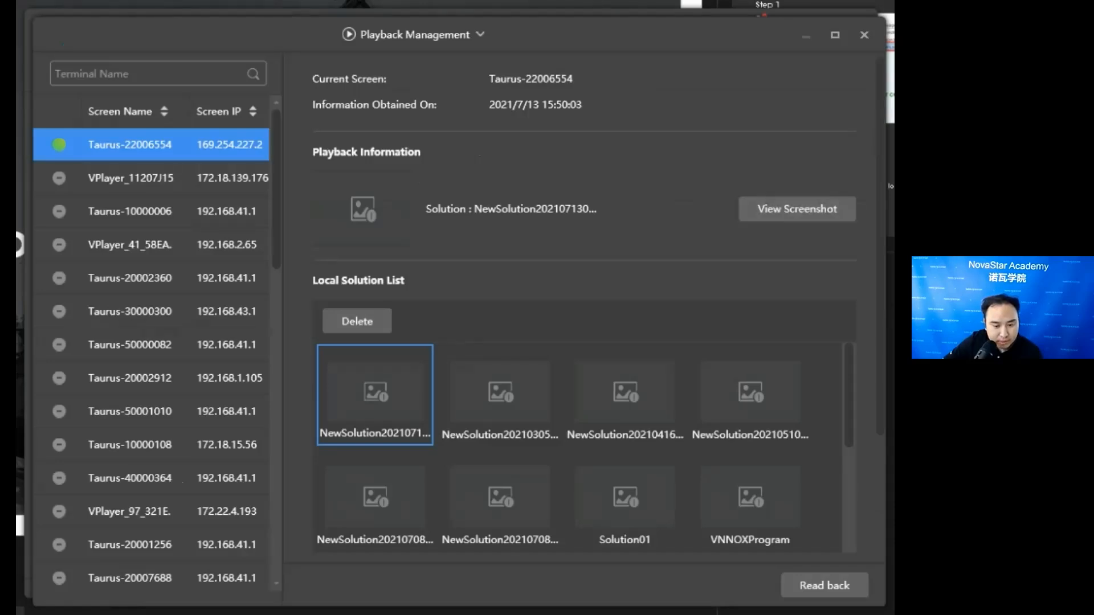
pyautogui.scroll(-3, 579, 447)
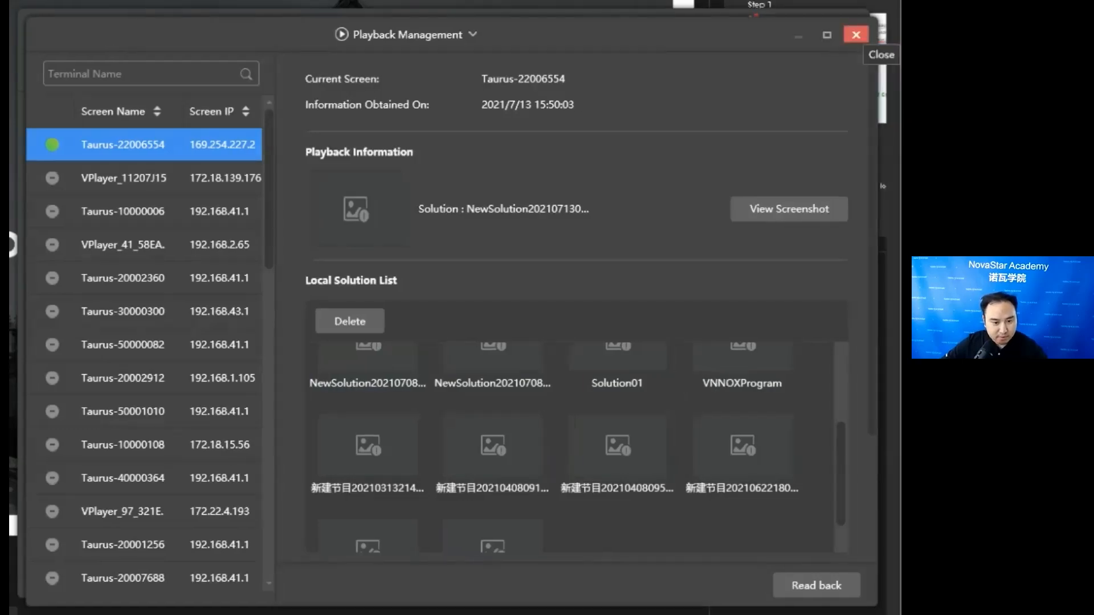
pyautogui.click(855, 35)
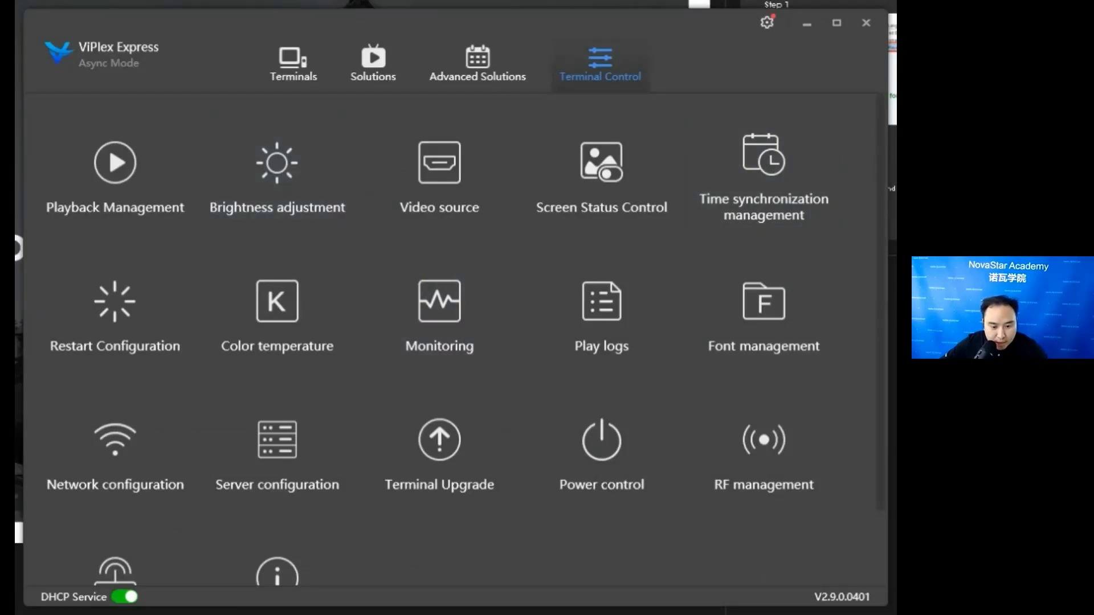
# - Examine the online and local upgrade methods in Terminal Upgrade, and close the upgrade window and the program
pyautogui.scroll(-2, 601, 354)
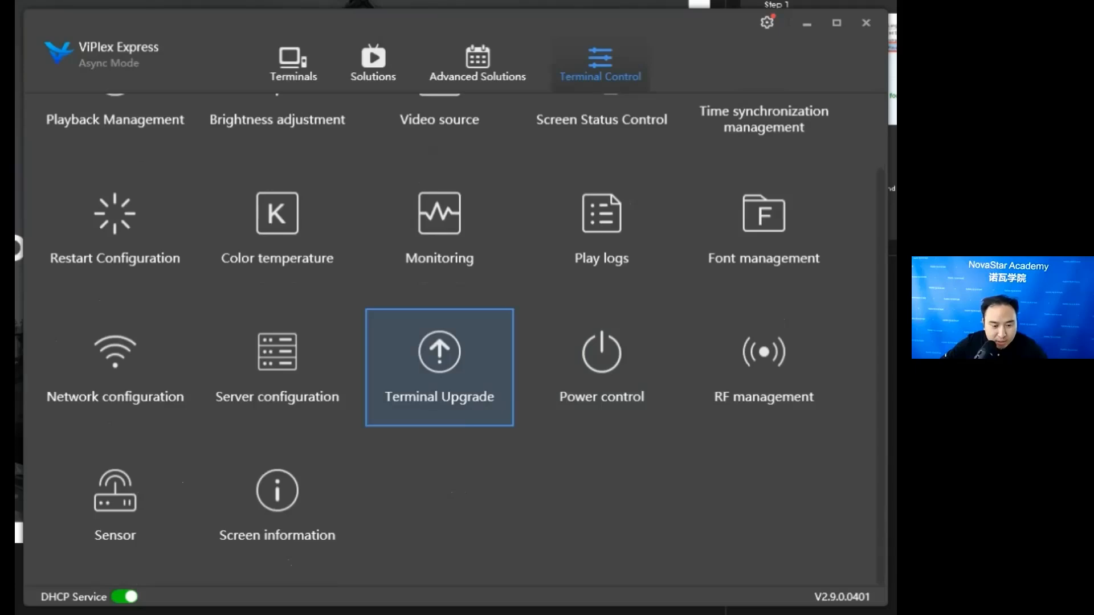
pyautogui.click(439, 365)
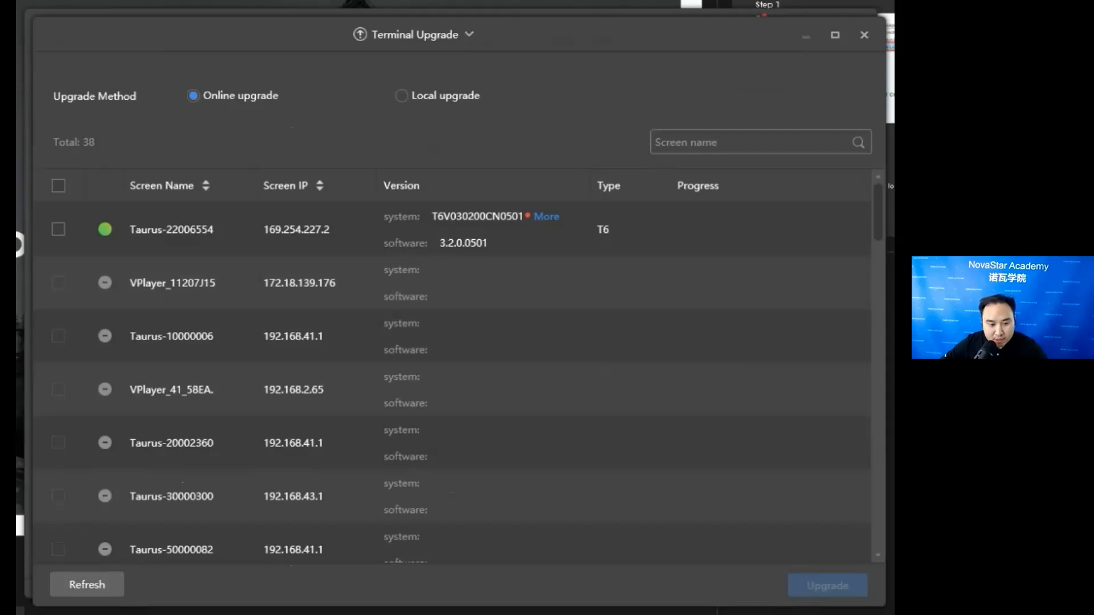
pyautogui.click(401, 95)
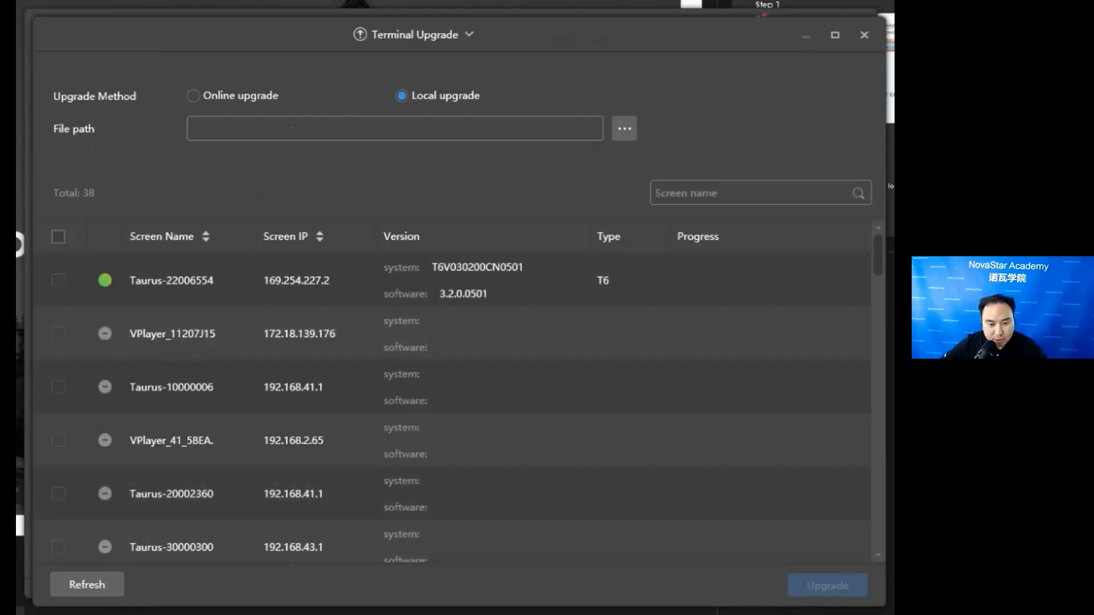
pyautogui.click(864, 35)
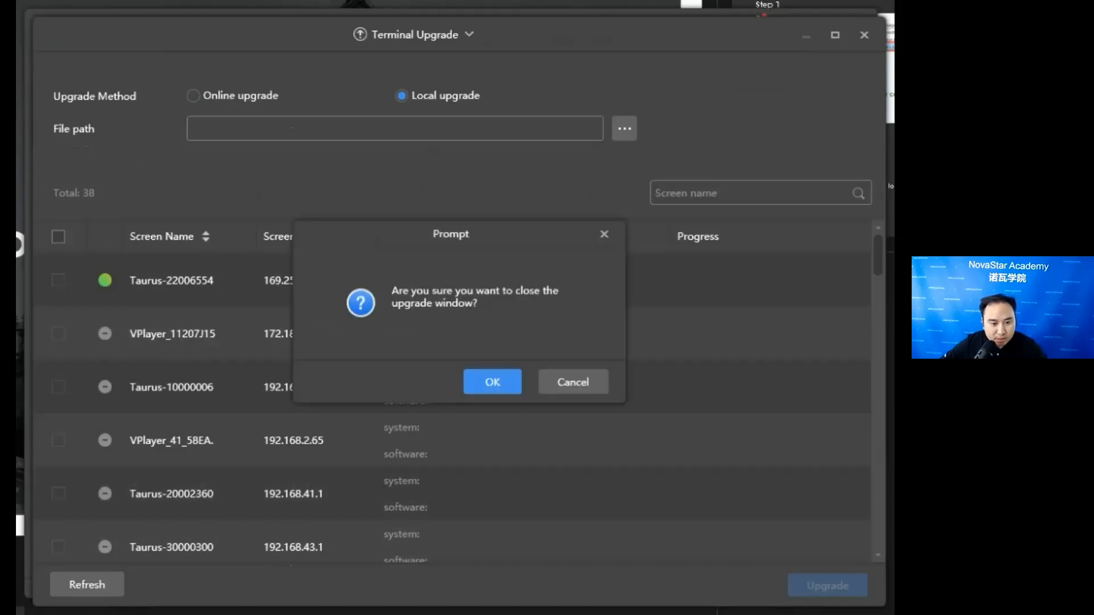
pyautogui.click(492, 382)
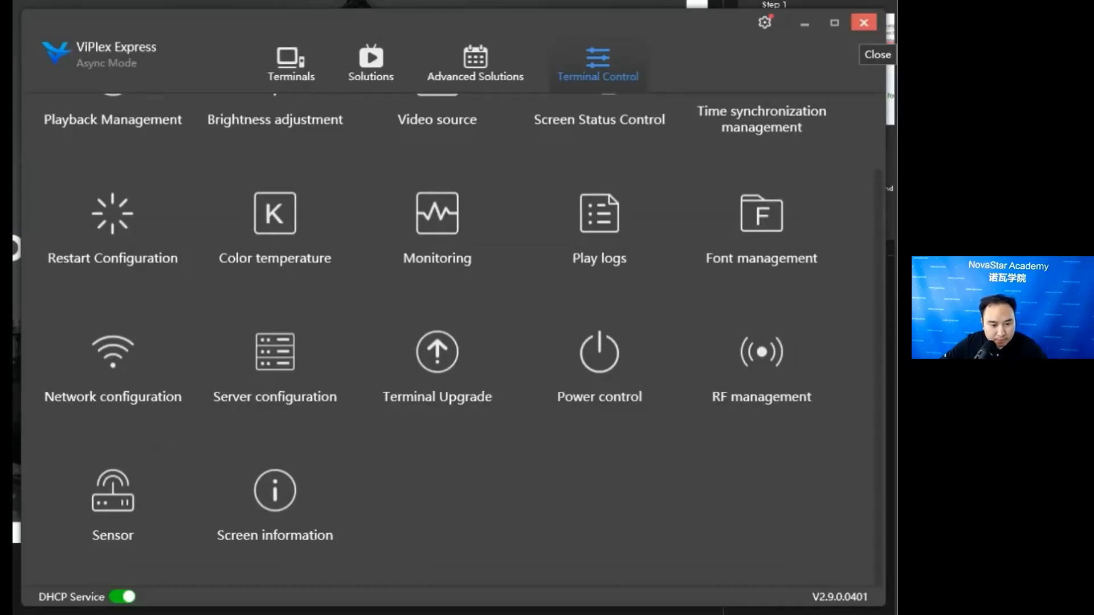
pyautogui.click(863, 22)
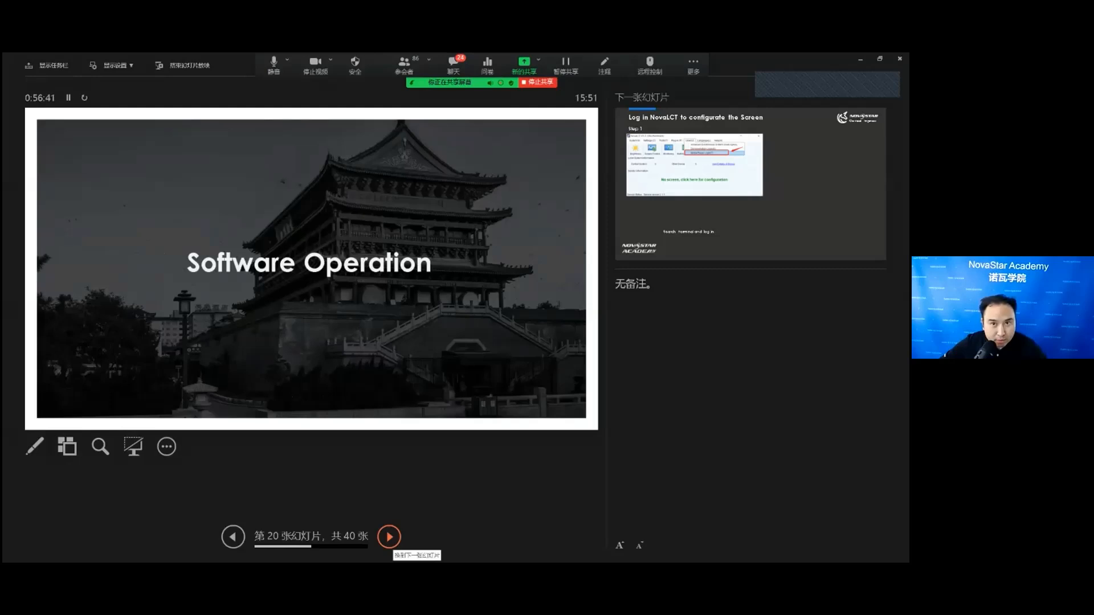
pyautogui.click(389, 536)
pyautogui.click(389, 536)
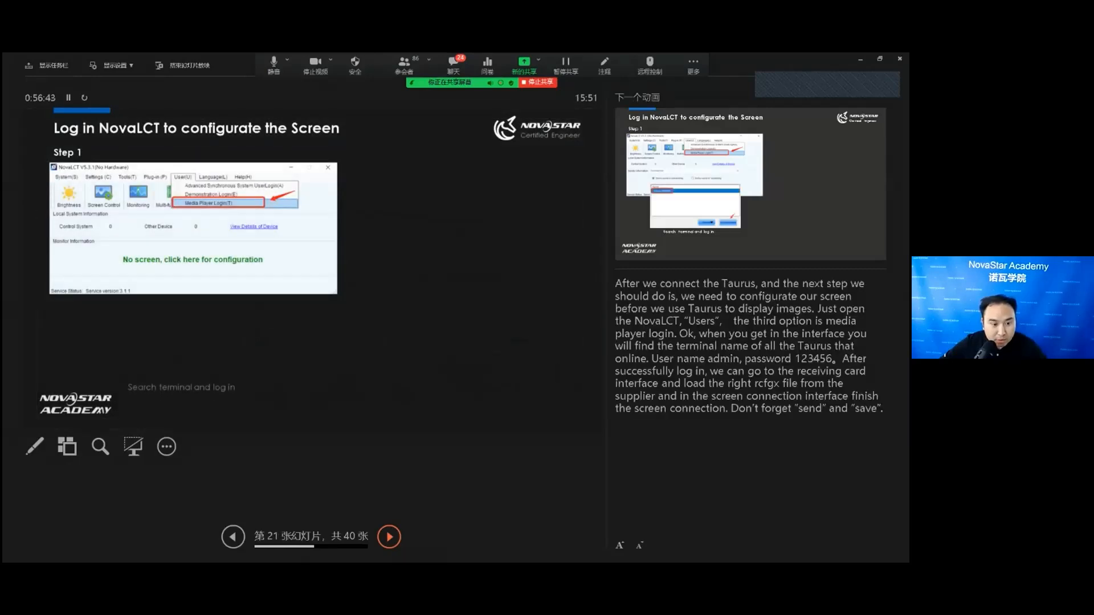
pyautogui.click(389, 536)
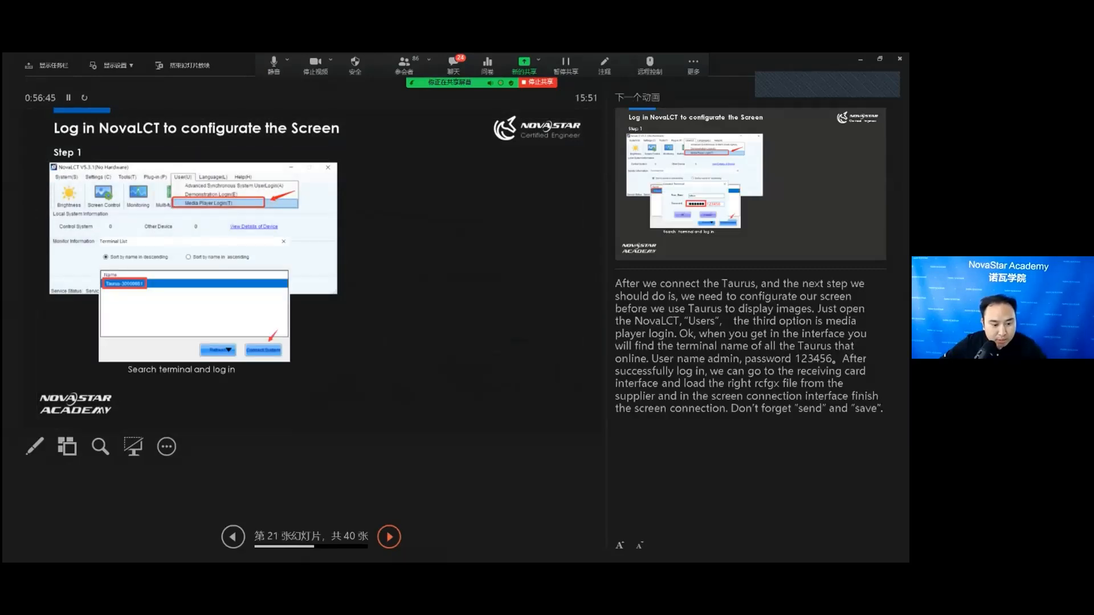
pyautogui.click(389, 536)
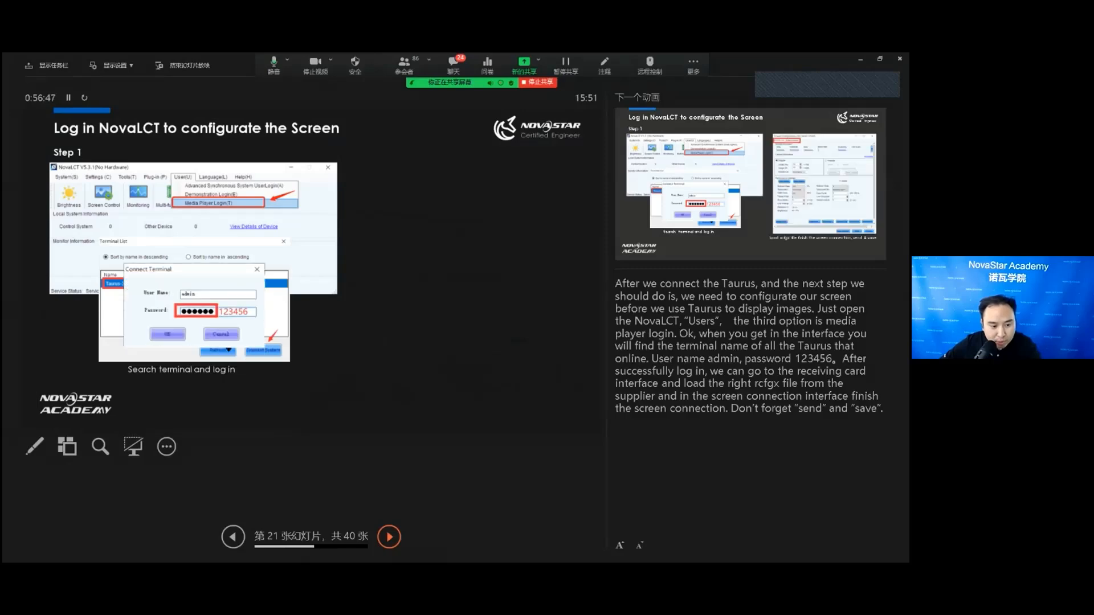
pyautogui.click(389, 536)
pyautogui.click(389, 536)
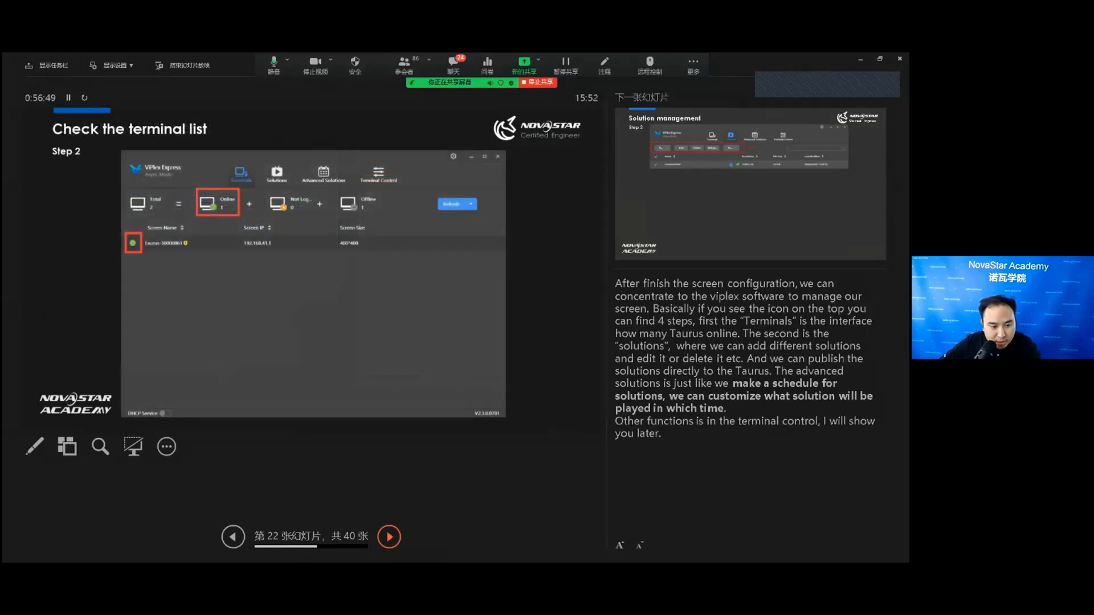
pyautogui.click(389, 536)
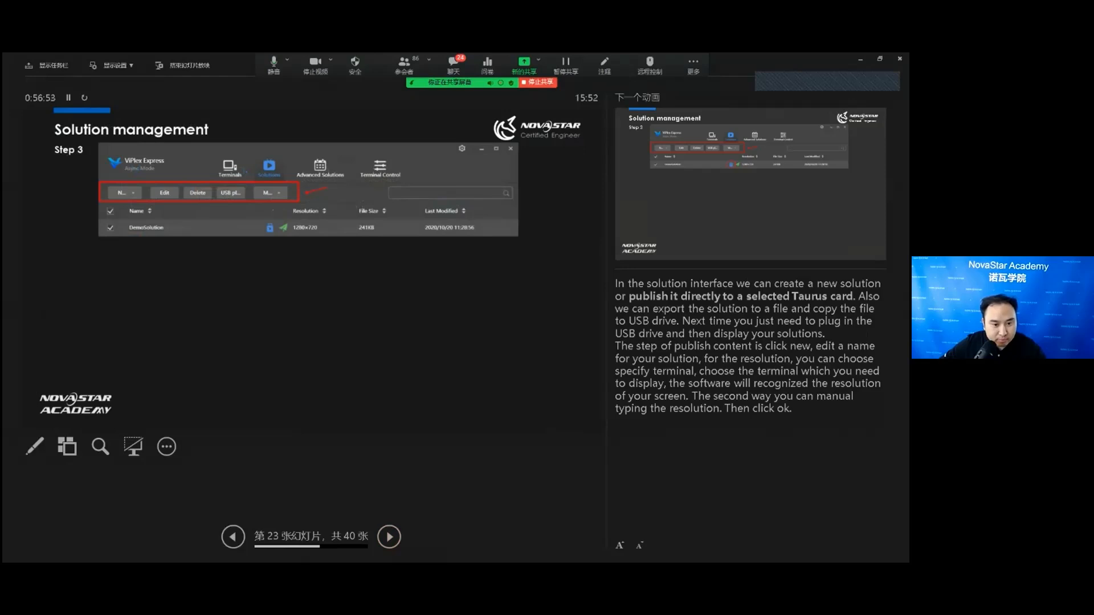
pyautogui.click(537, 59)
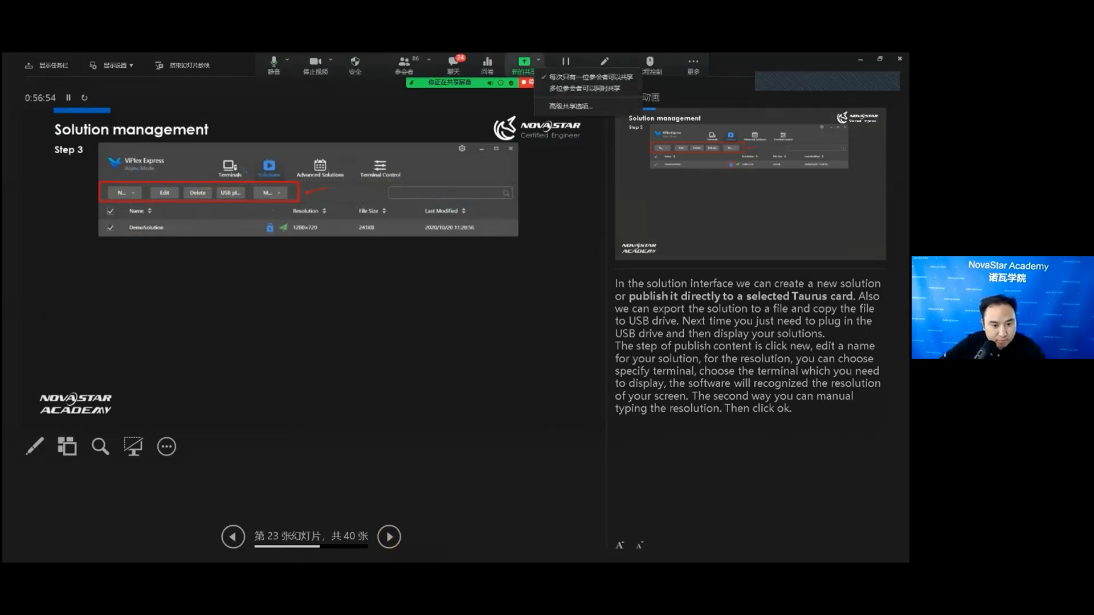
pyautogui.click(523, 65)
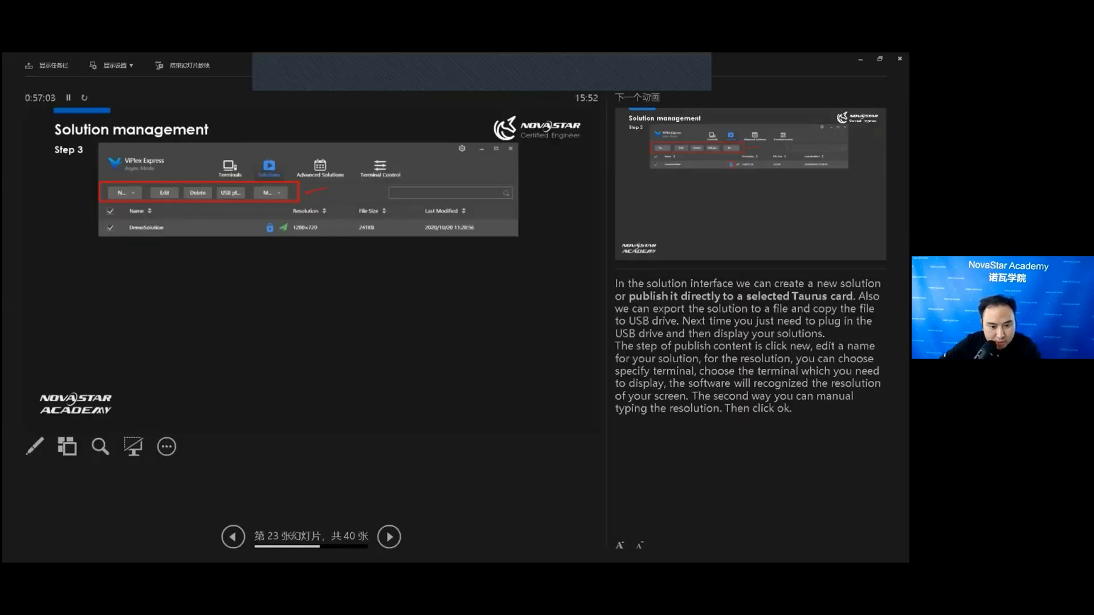
pyautogui.press('Right')
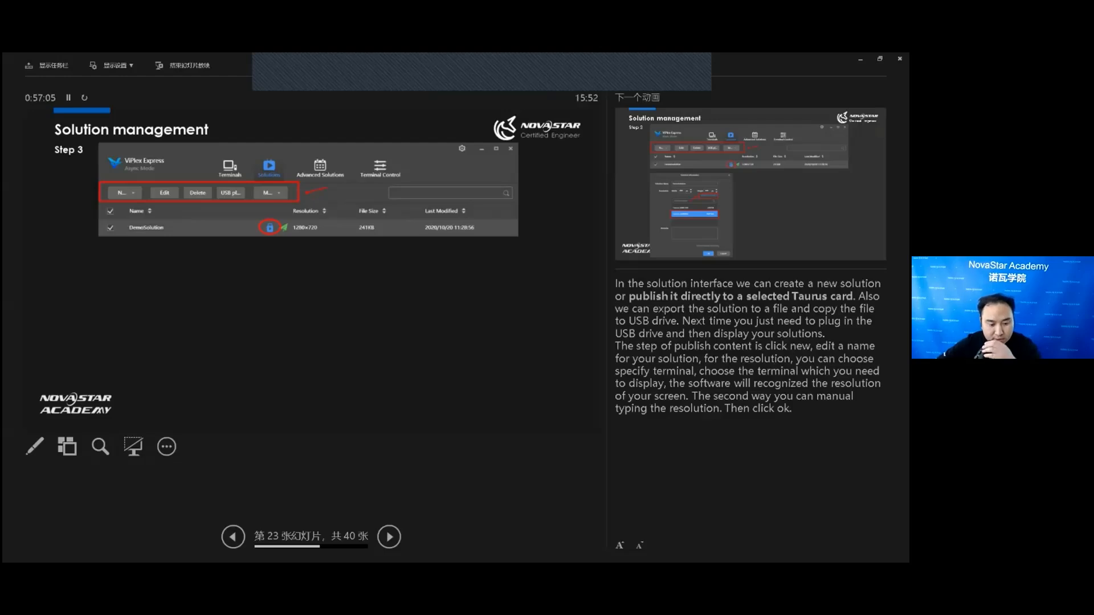
pyautogui.click(389, 536)
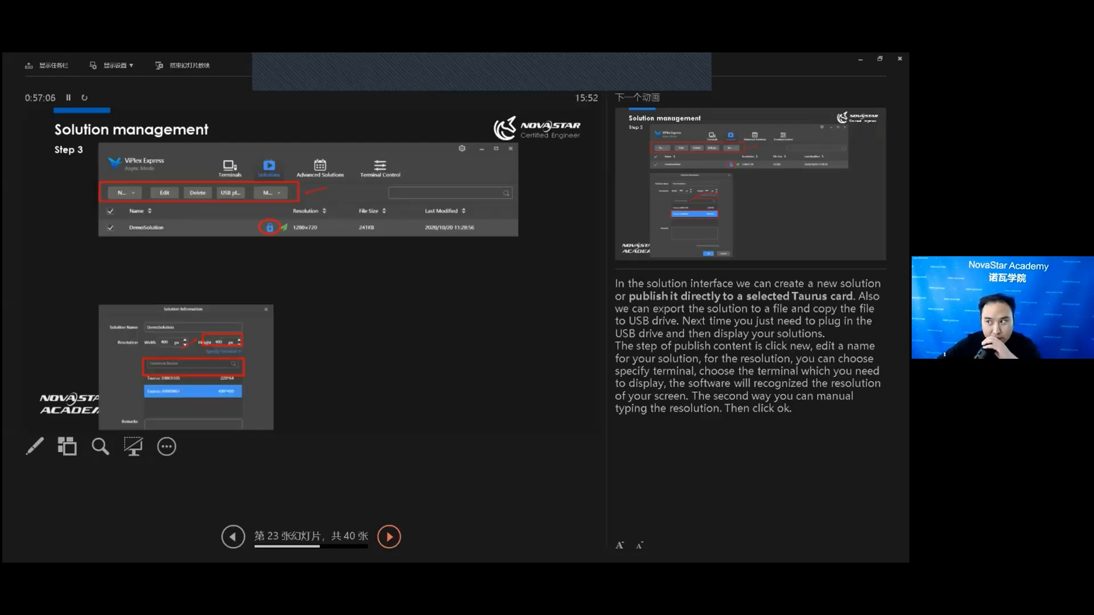
pyautogui.click(389, 537)
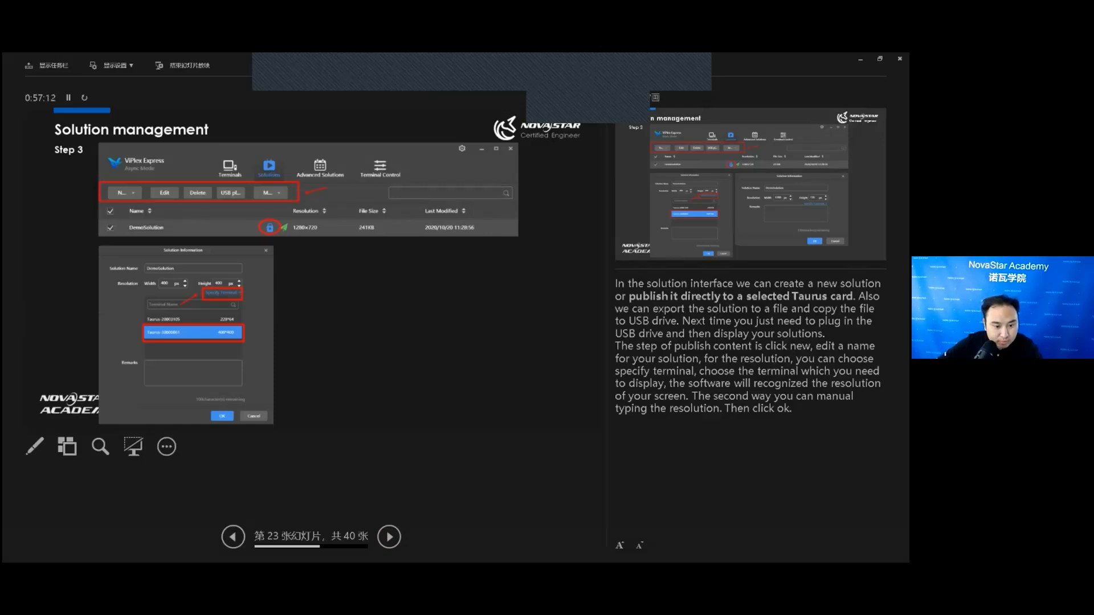
pyautogui.hotkey('alt', 'shift', 's')
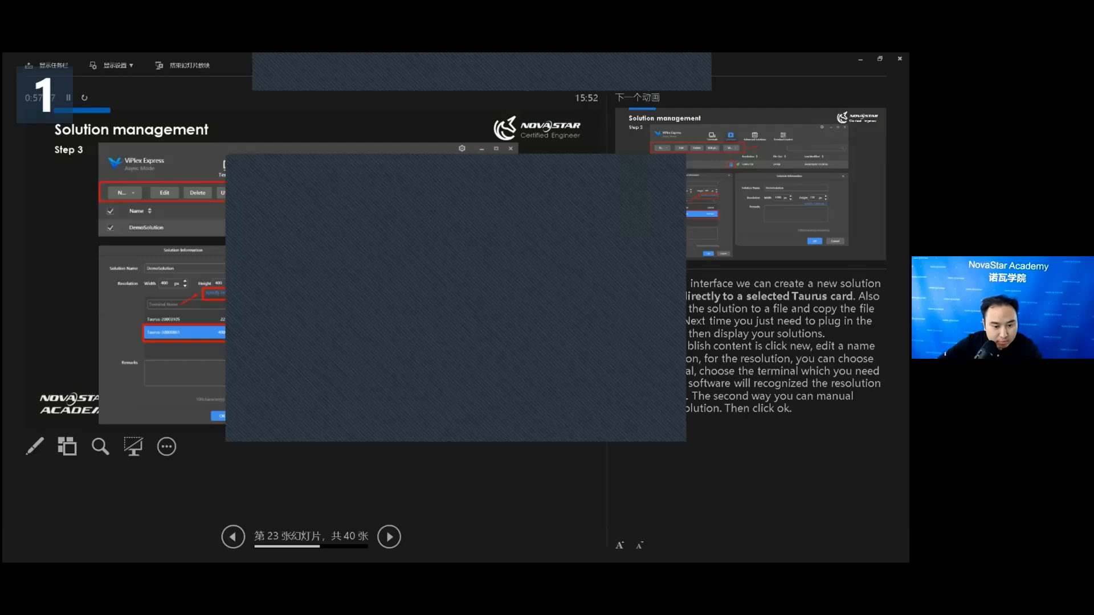
pyautogui.press('Right')
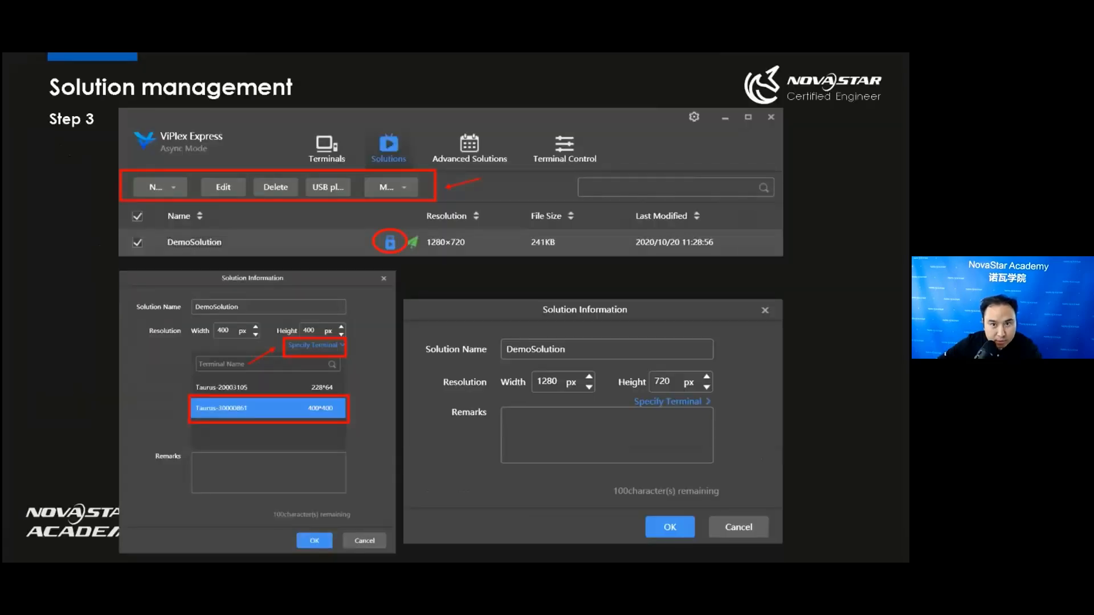
pyautogui.press('Right')
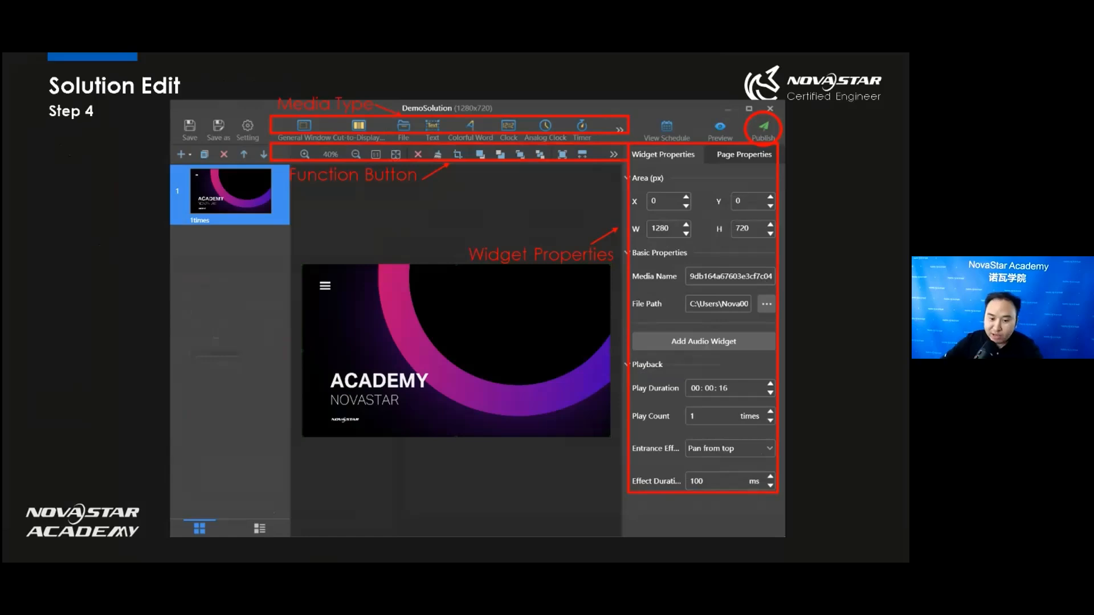
pyautogui.press('Right')
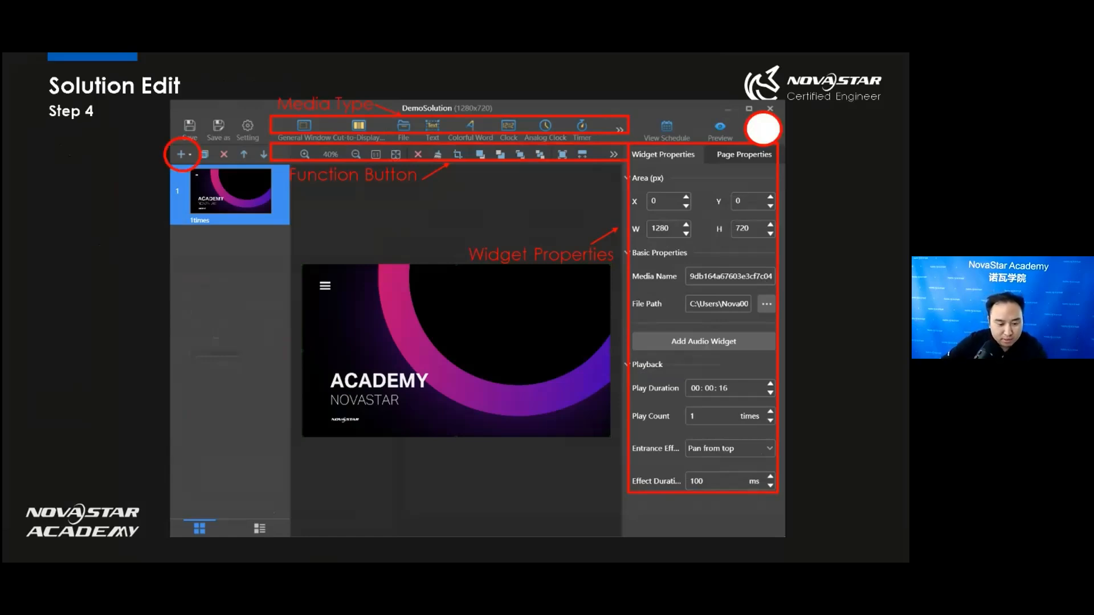
pyautogui.press('Right')
pyautogui.press('Right')
pyautogui.press('Right')
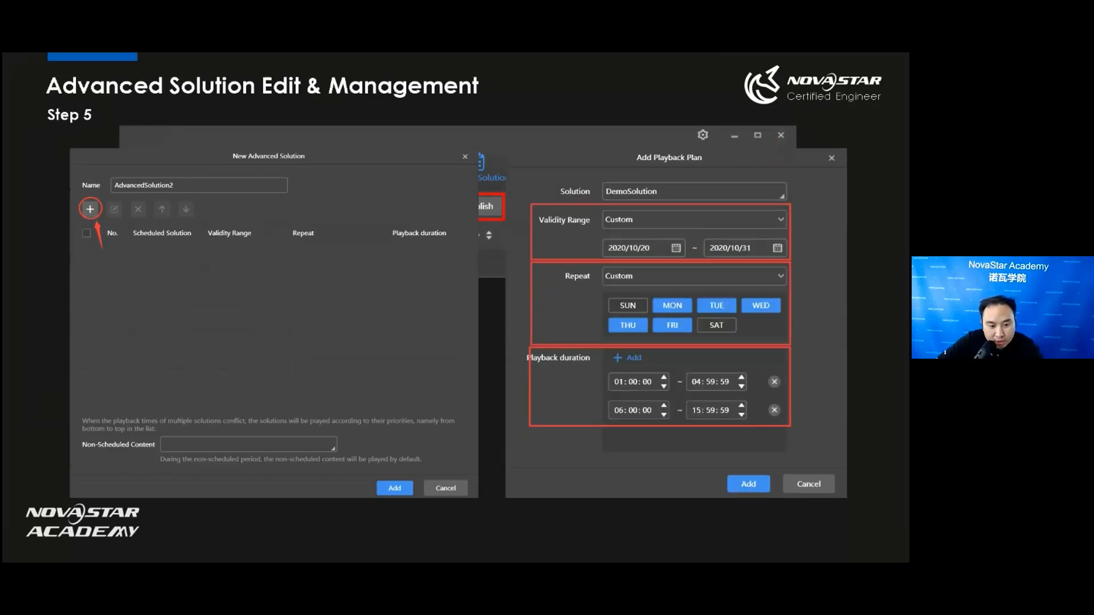
pyautogui.press('Right')
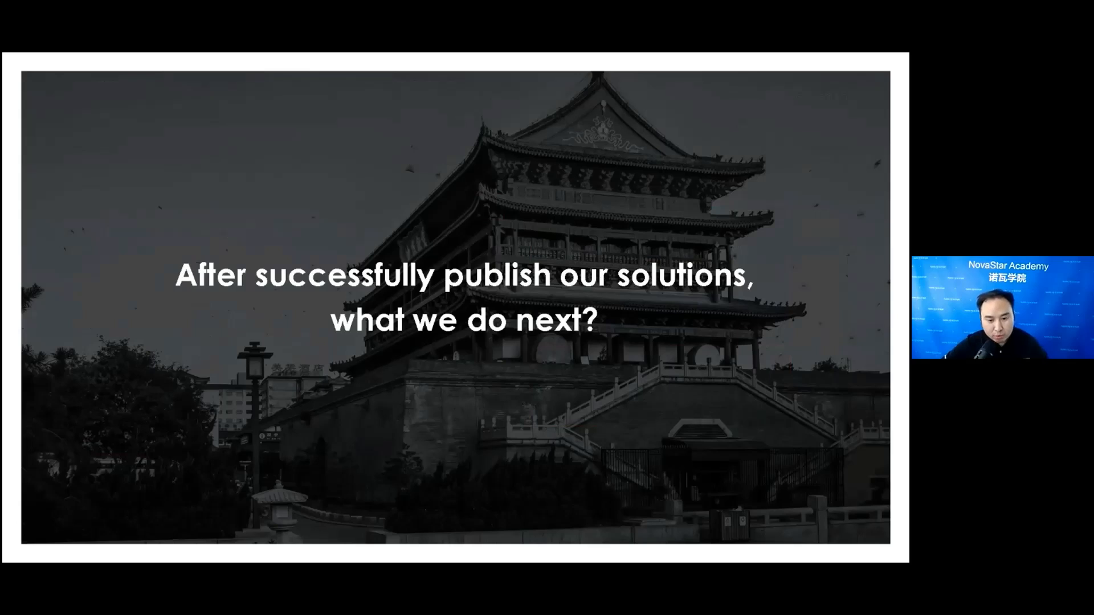
pyautogui.press('Right')
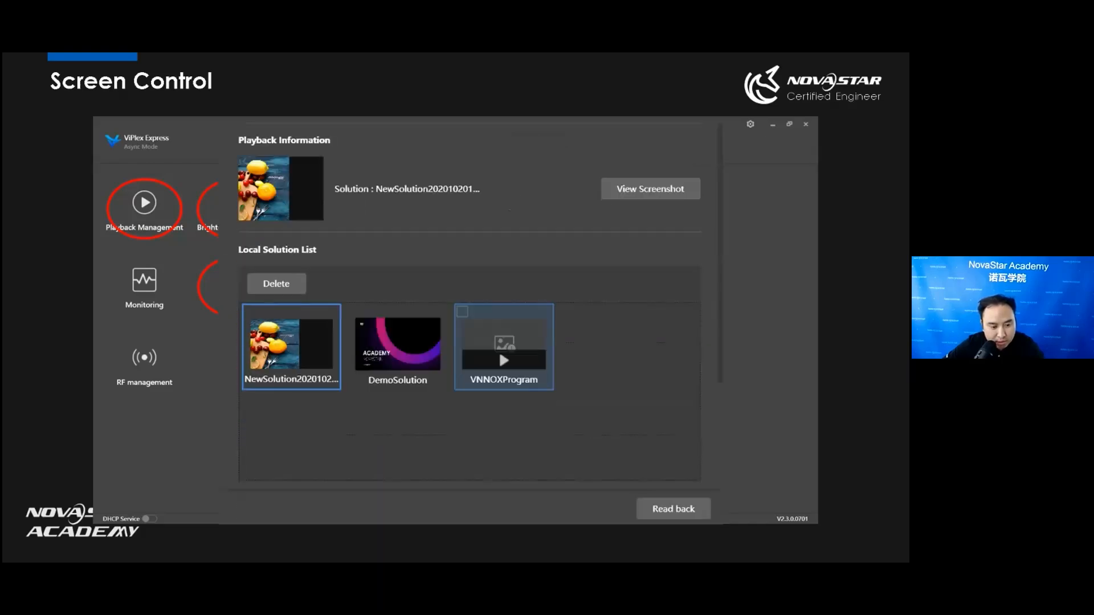
pyautogui.press('Right')
pyautogui.press('Right')
pyautogui.press('Right')
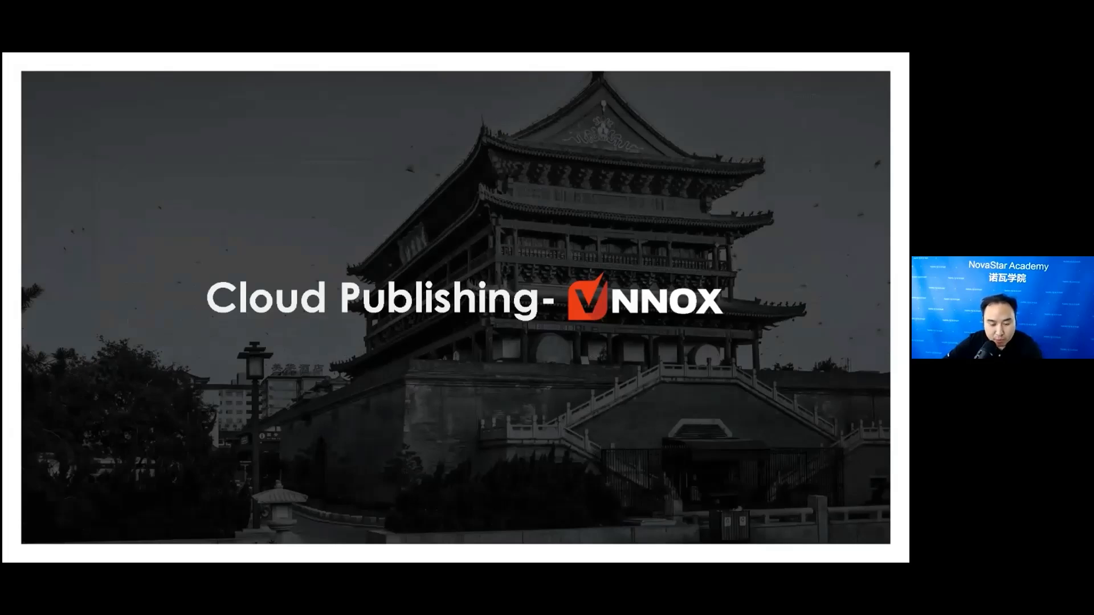
pyautogui.press('Right')
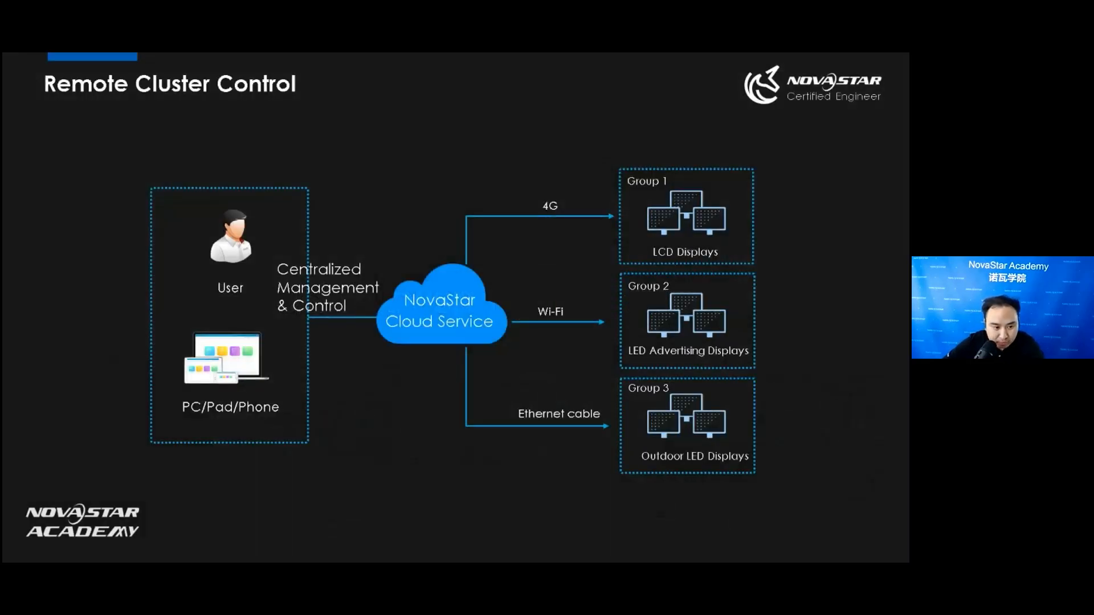